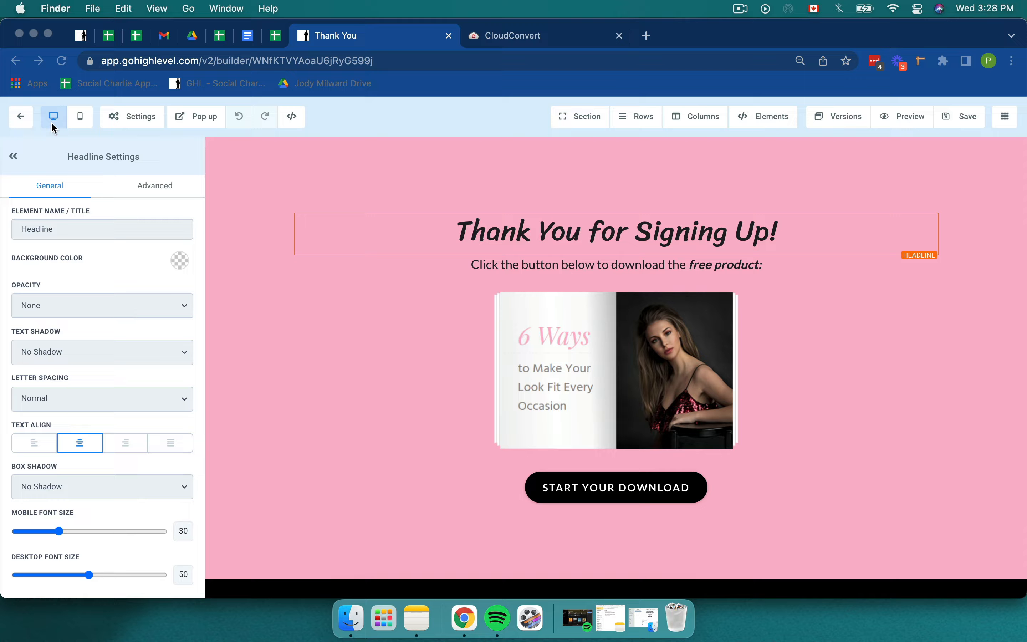
Step: Leave the page builder, switch to CloudConvert and load MOONSTONE-REGULAR.OTF from the Downloads folder
{"action": "left_click", "coordinate": [22, 120]}
{"action": "left_click", "coordinate": [22, 120]}
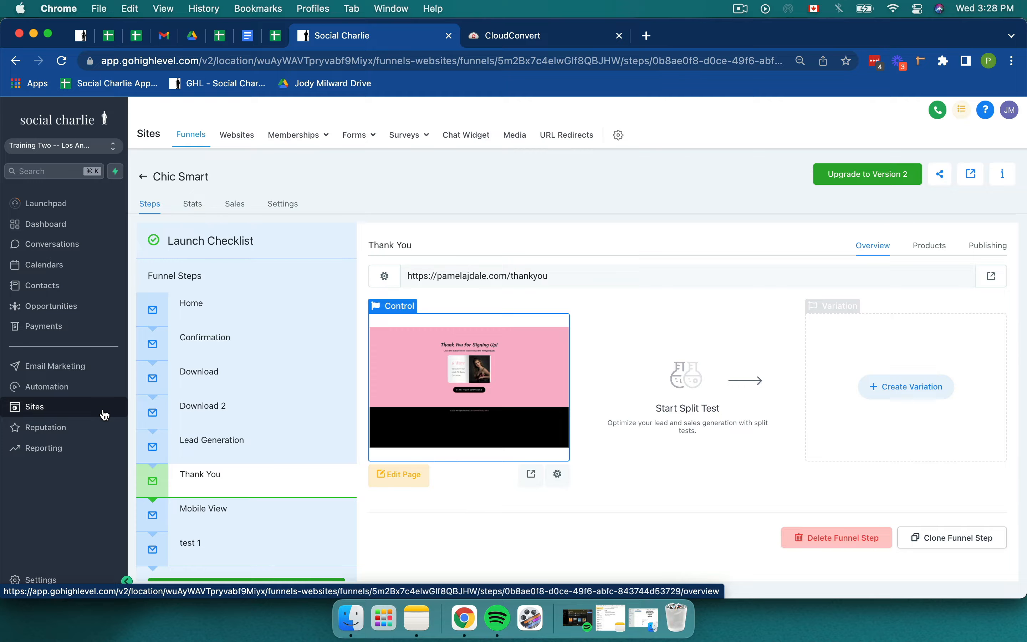
{"action": "left_click", "coordinate": [537, 36]}
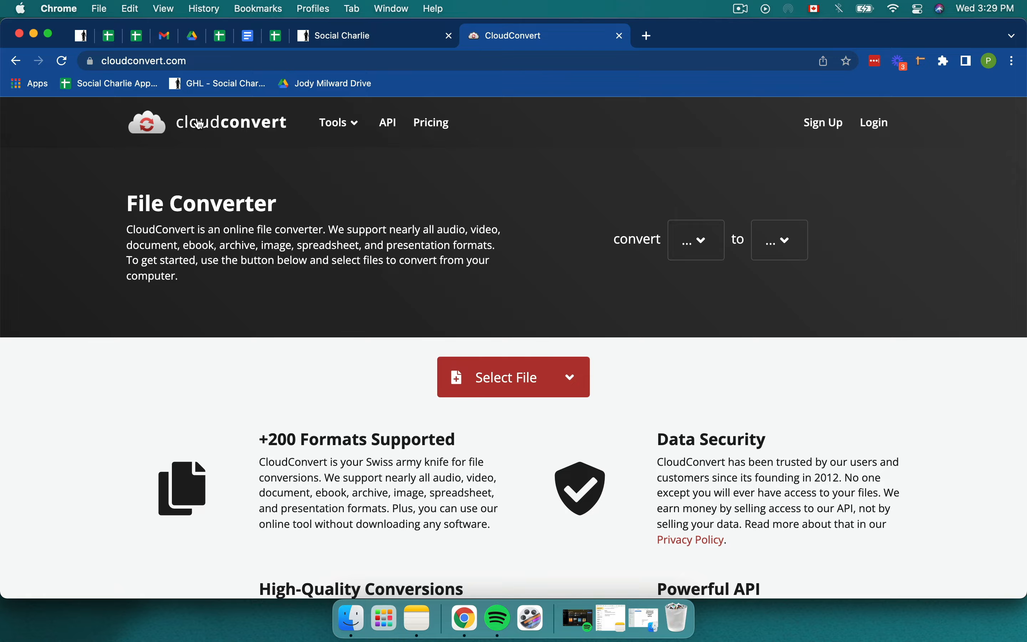
{"action": "left_click", "coordinate": [511, 369]}
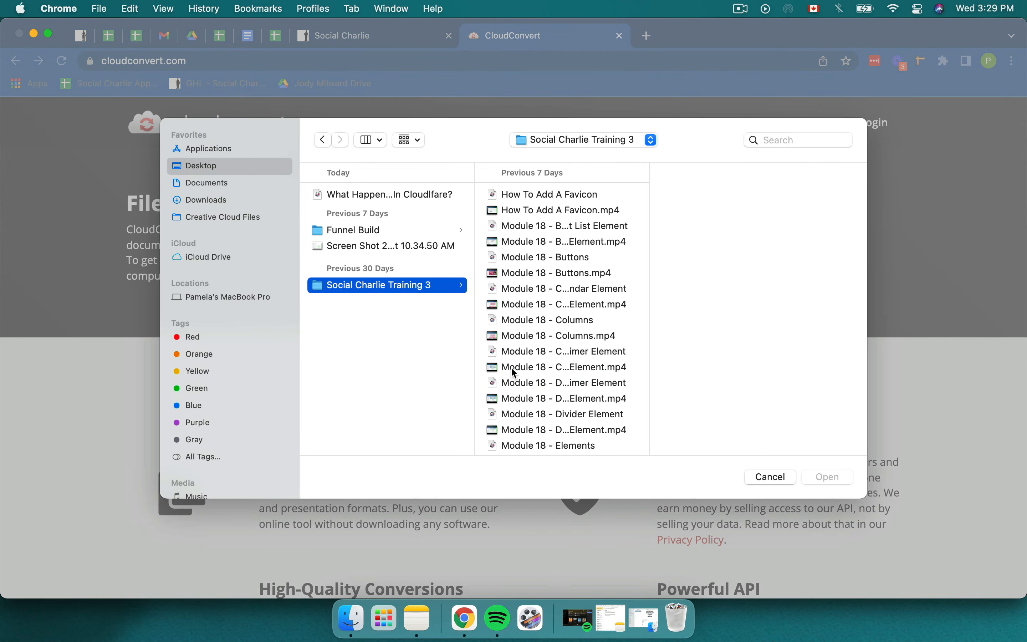
{"action": "left_click", "coordinate": [218, 200]}
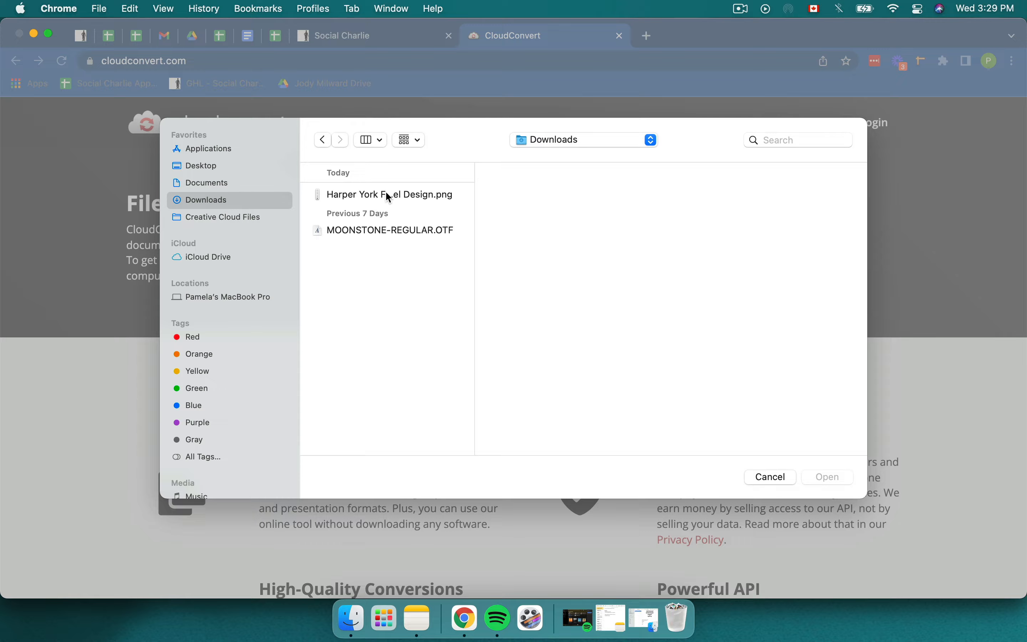
{"action": "left_click", "coordinate": [411, 230]}
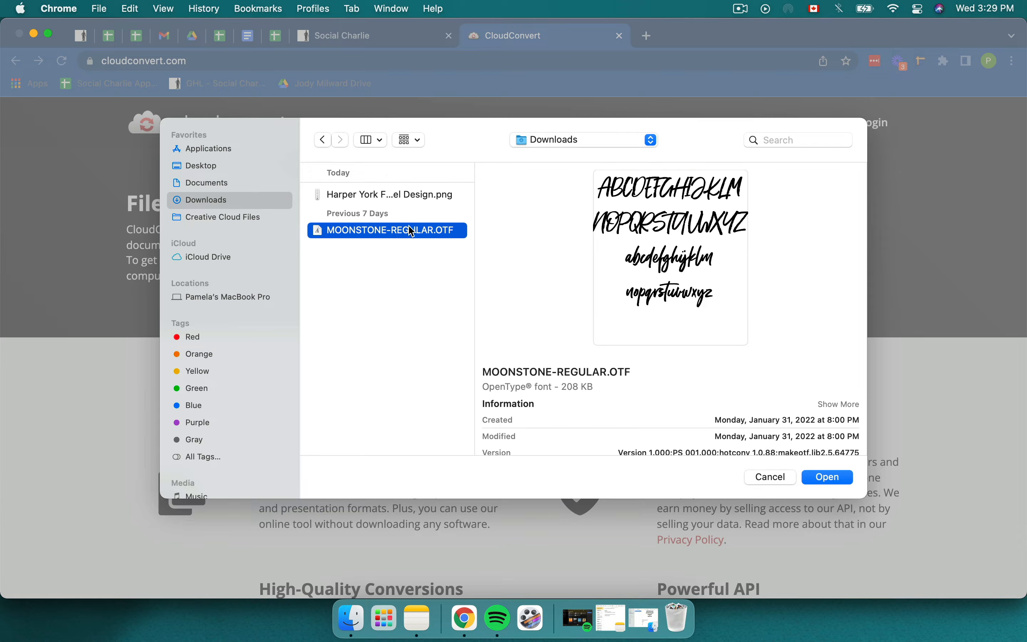
{"action": "left_click", "coordinate": [834, 475]}
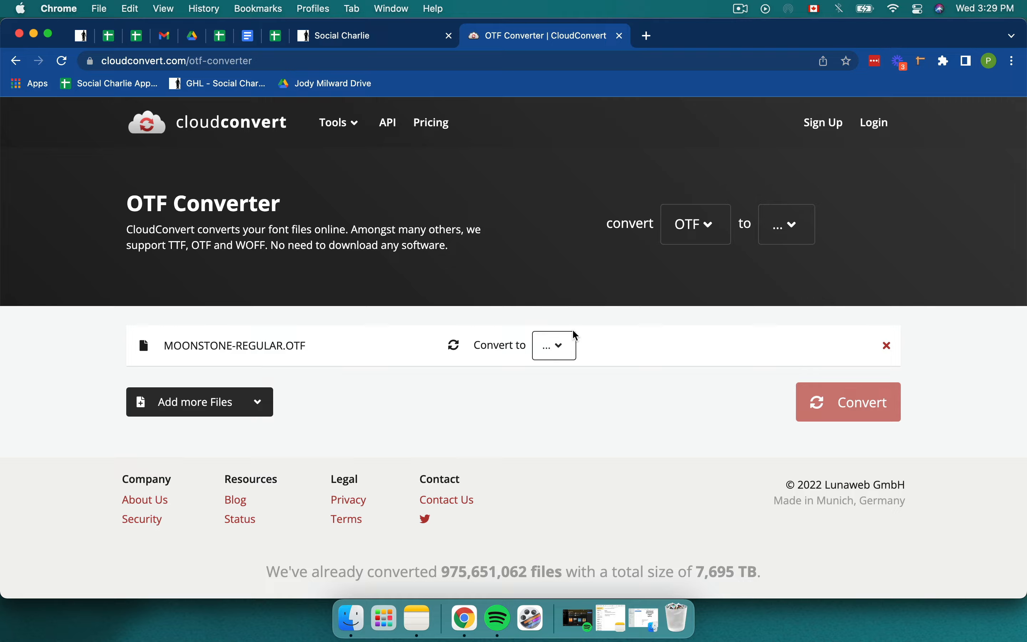
Step: Convert the loaded OTF font to WOFF2 and download the converted file
{"action": "left_click", "coordinate": [559, 345]}
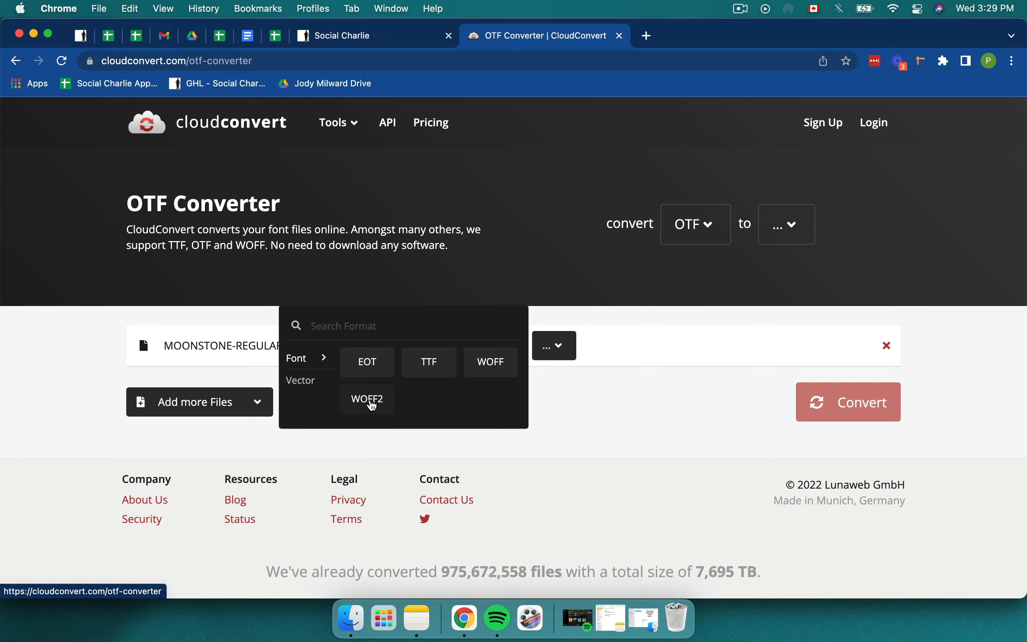
{"action": "left_click", "coordinate": [368, 400]}
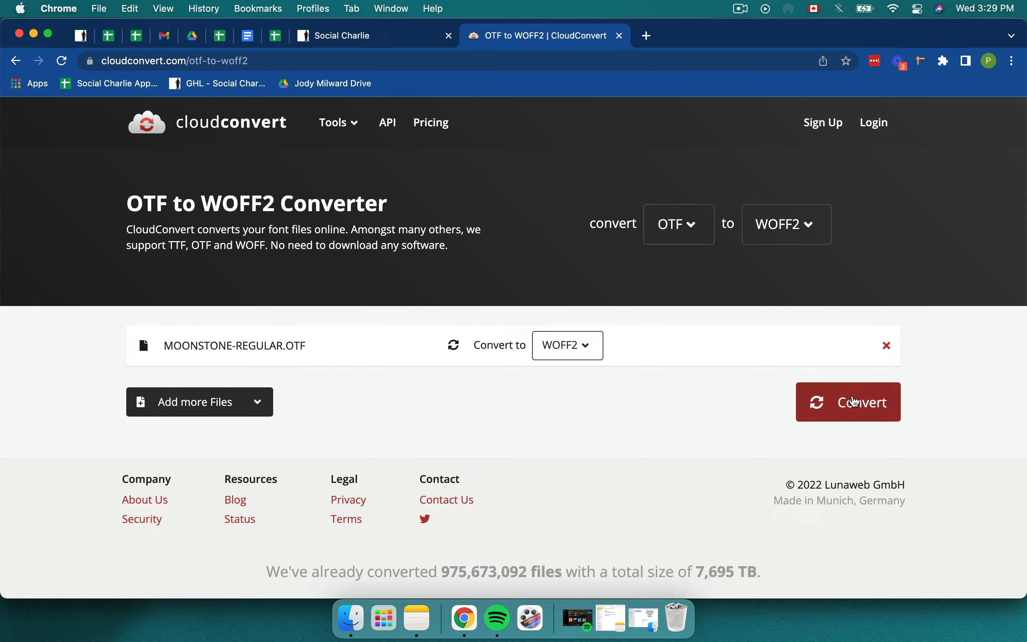
{"action": "left_click", "coordinate": [856, 401]}
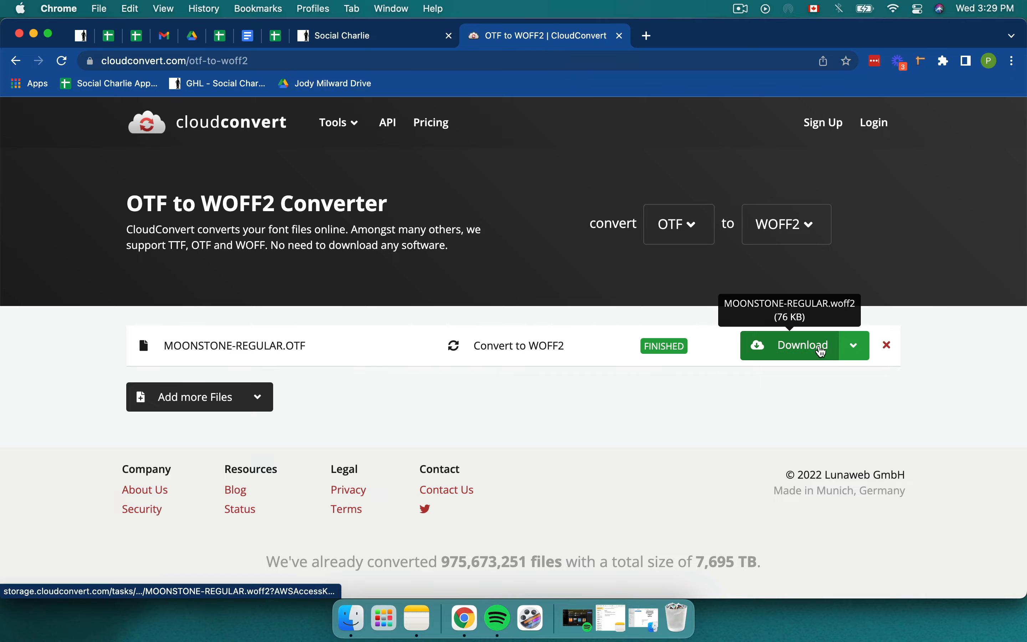
{"action": "left_click", "coordinate": [824, 351]}
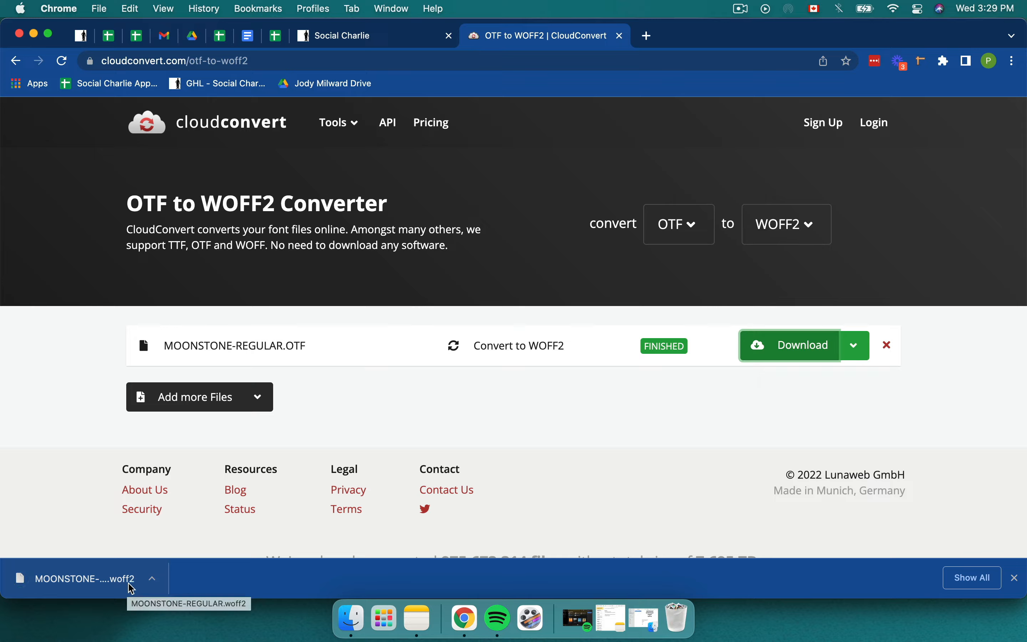
Step: Switch back to GoHighLevel and create a membership product named "Font Files" from the Build your own template
{"action": "left_click", "coordinate": [83, 42]}
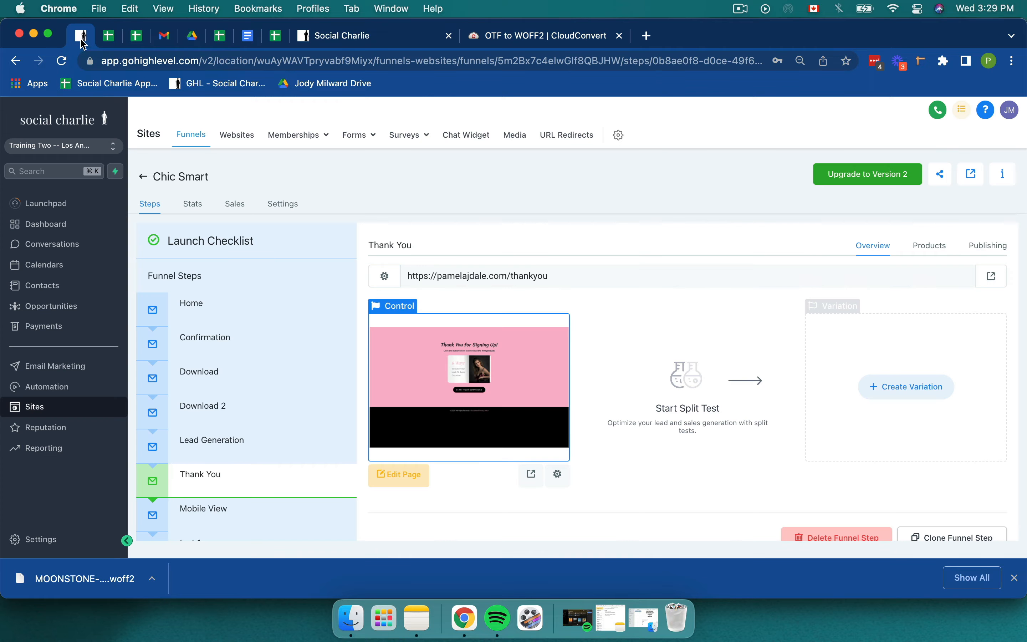
{"action": "mouse_move", "coordinate": [304, 132]}
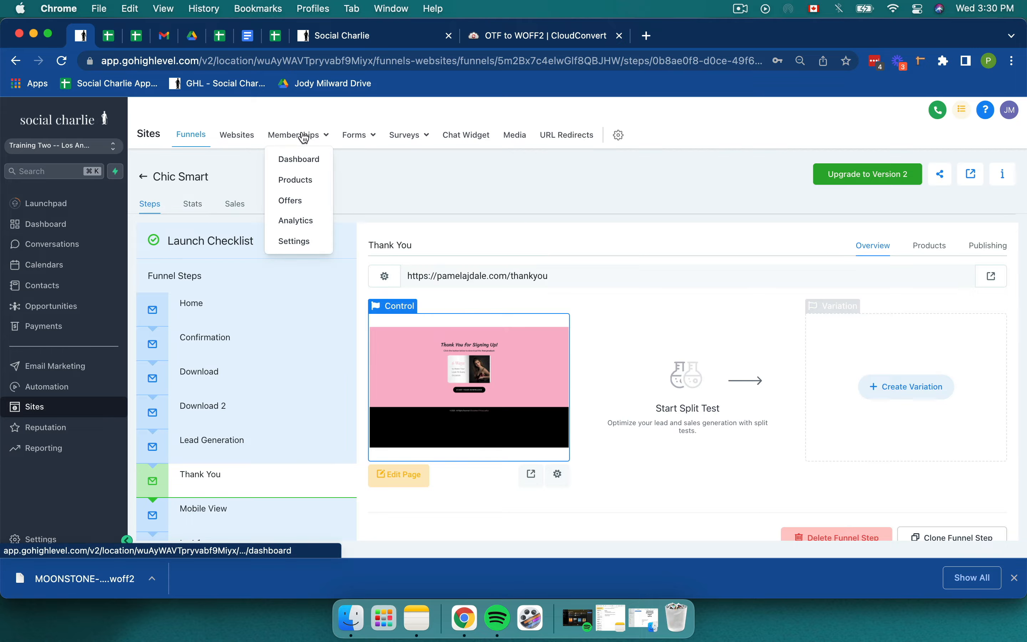
{"action": "left_click", "coordinate": [298, 182]}
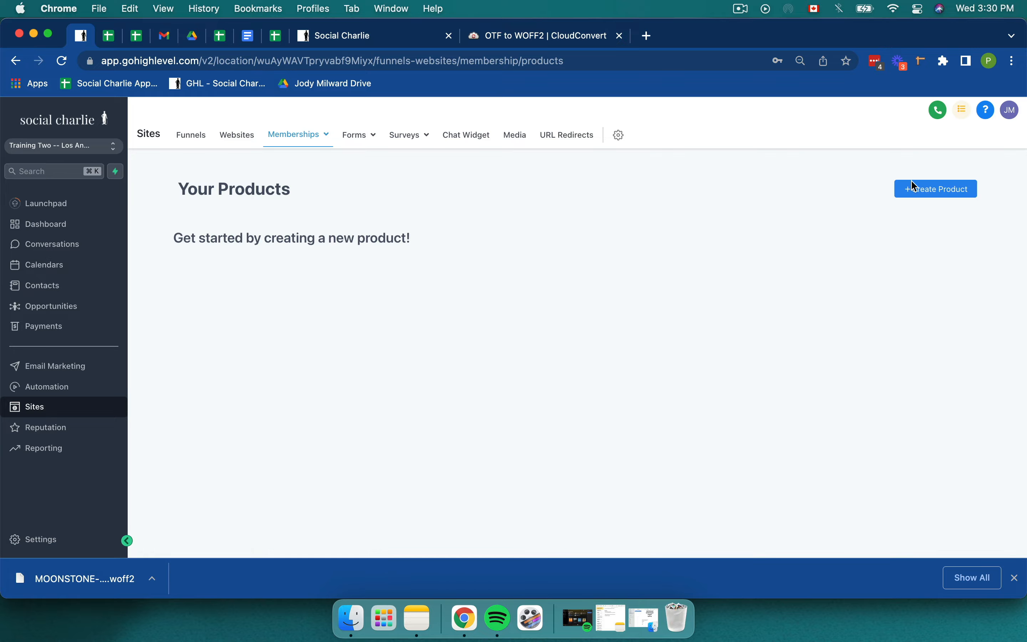
{"action": "left_click", "coordinate": [939, 188]}
{"action": "scroll", "coordinate": [643, 427], "scroll_direction": "down", "scroll_amount": 2}
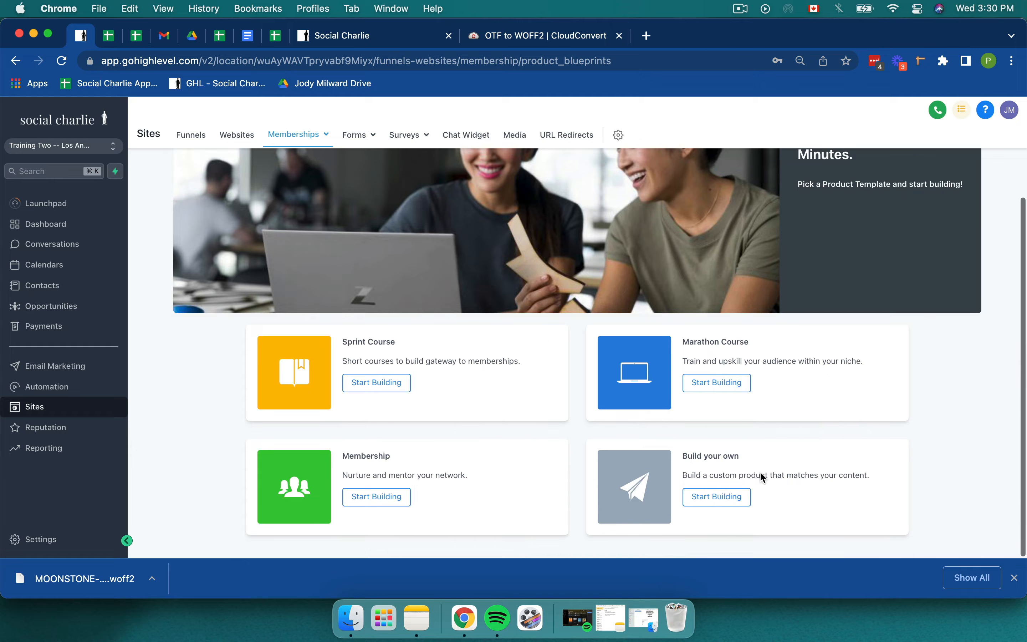
{"action": "left_click", "coordinate": [1015, 578]}
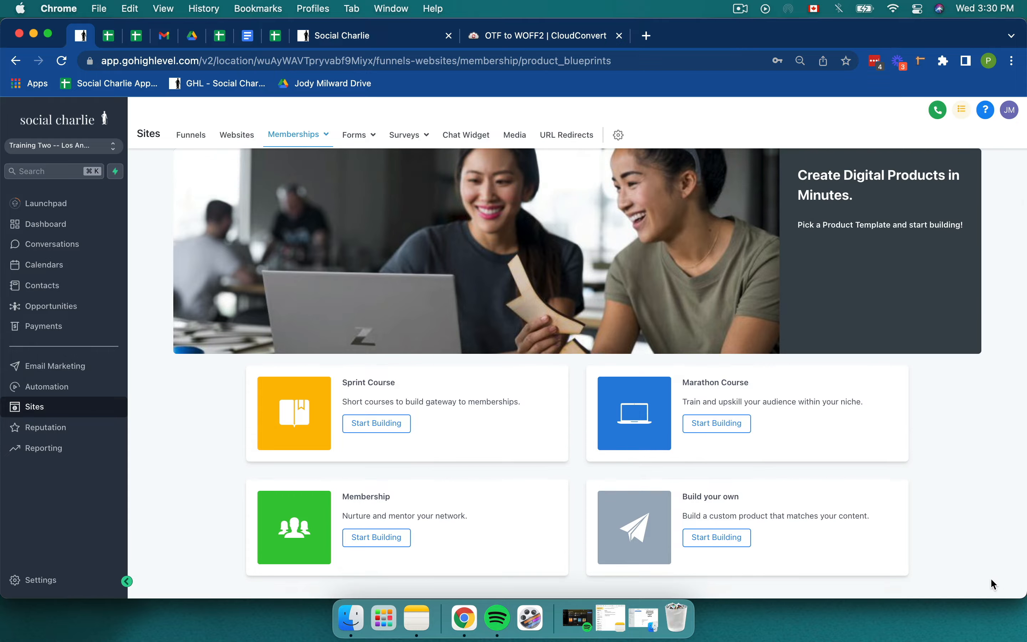
{"action": "left_click", "coordinate": [717, 539]}
{"action": "left_click", "coordinate": [479, 266]}
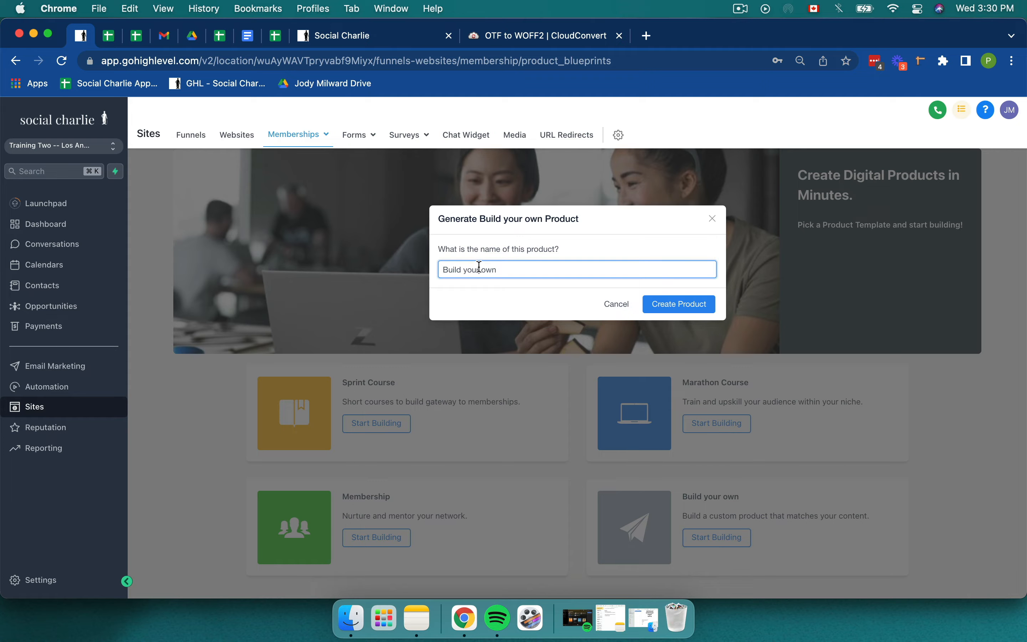
{"action": "triple_click", "coordinate": [479, 267]}
{"action": "type", "text": "Font Files"}
{"action": "left_click", "coordinate": [680, 305]}
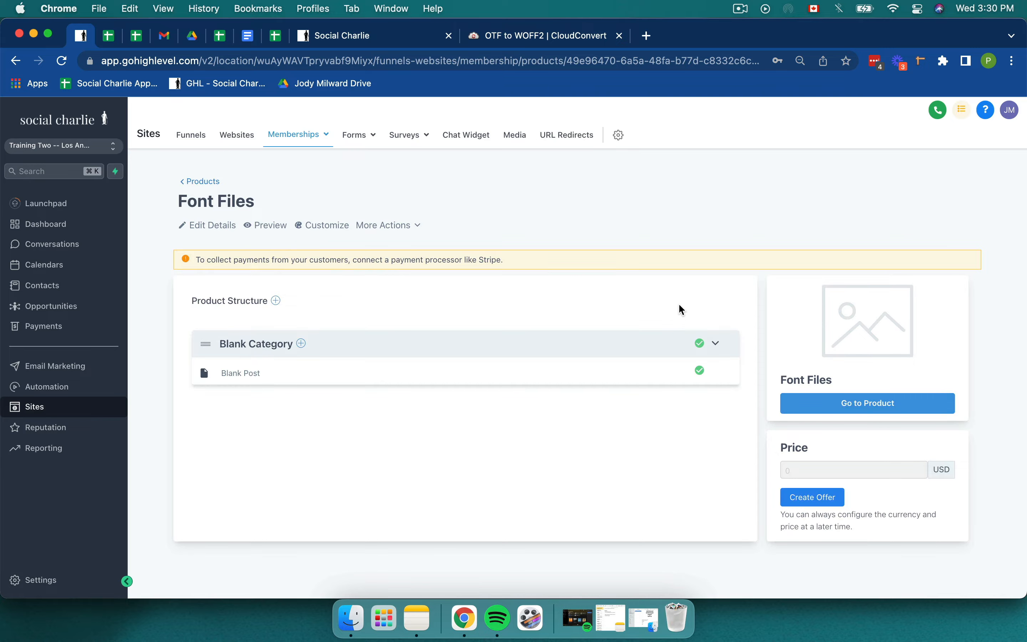
Step: Attach MOONSTONE-REGULAR.woff2 from Downloads to the Blank Post of the Font Files product and save the post
{"action": "left_click", "coordinate": [247, 372]}
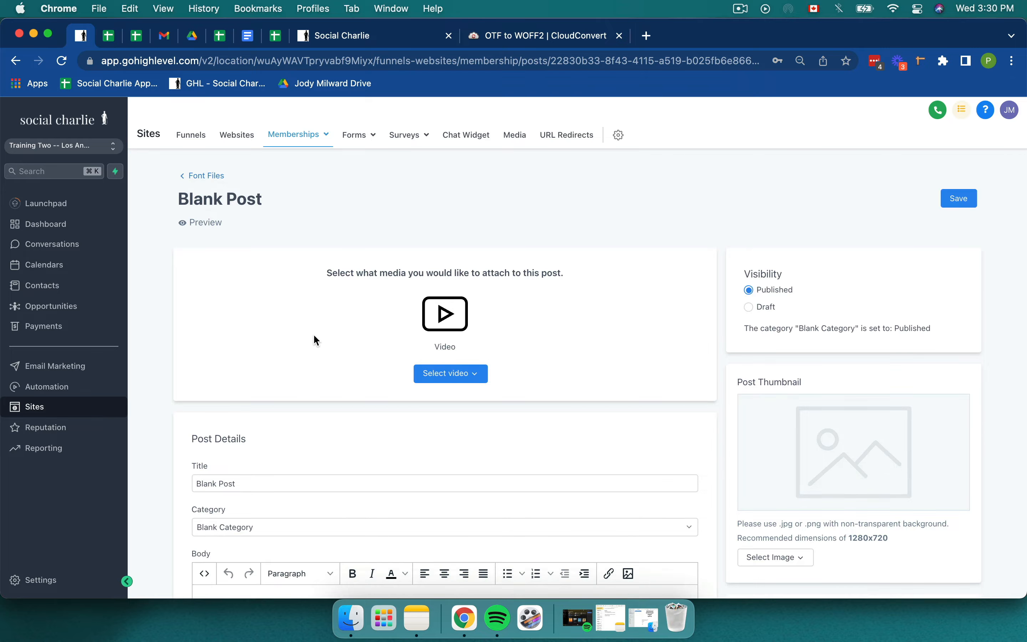
{"action": "scroll", "coordinate": [314, 336], "scroll_direction": "down", "scroll_amount": 5}
{"action": "left_click", "coordinate": [321, 397]}
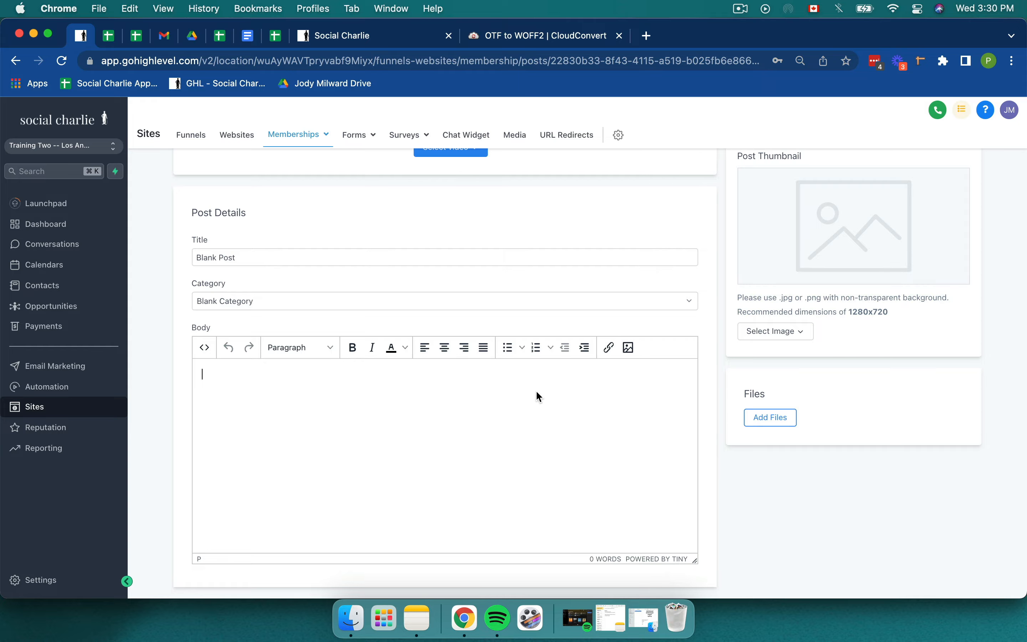
{"action": "left_click", "coordinate": [779, 416]}
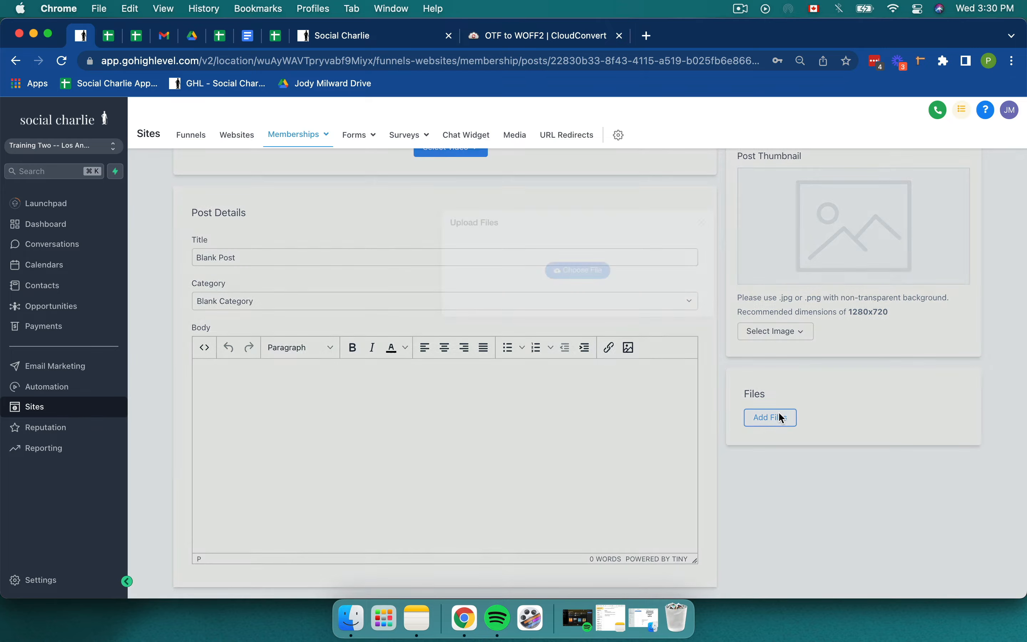
{"action": "left_click", "coordinate": [579, 271]}
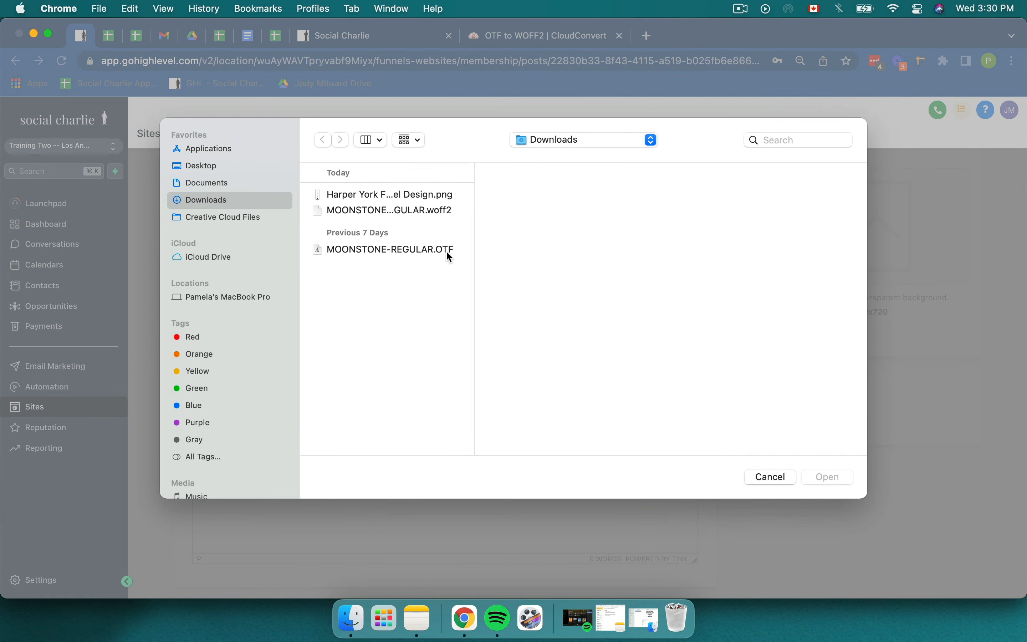
{"action": "left_click", "coordinate": [431, 218]}
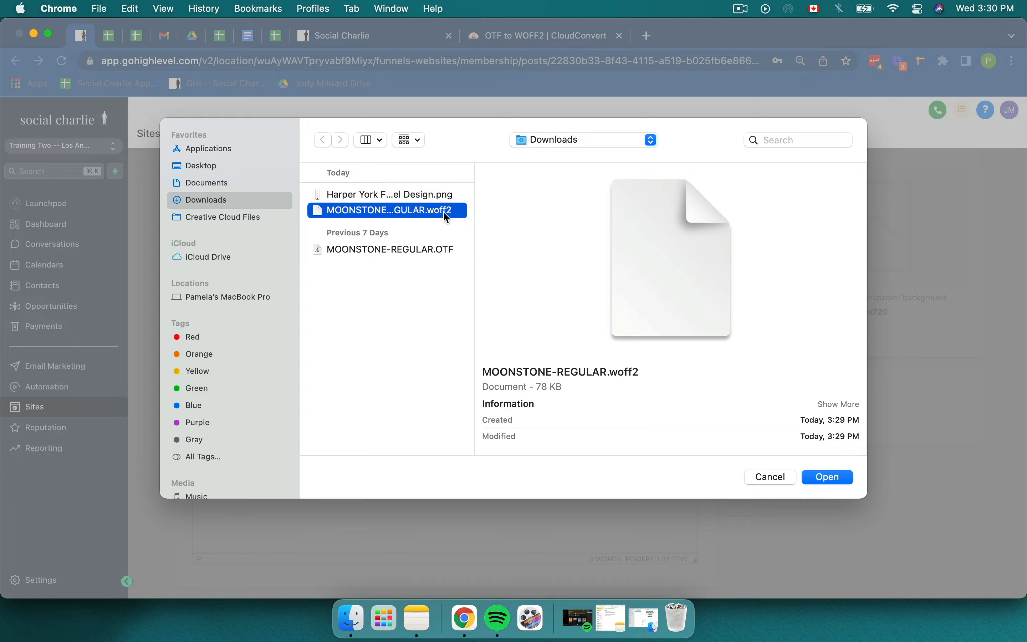
{"action": "left_click", "coordinate": [828, 477]}
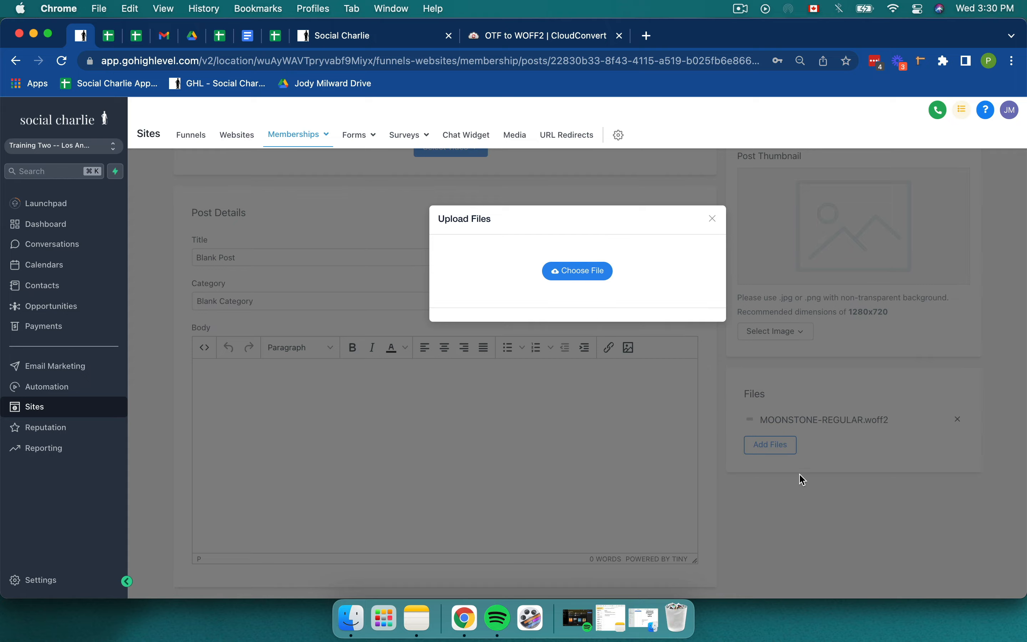
{"action": "left_click", "coordinate": [553, 440]}
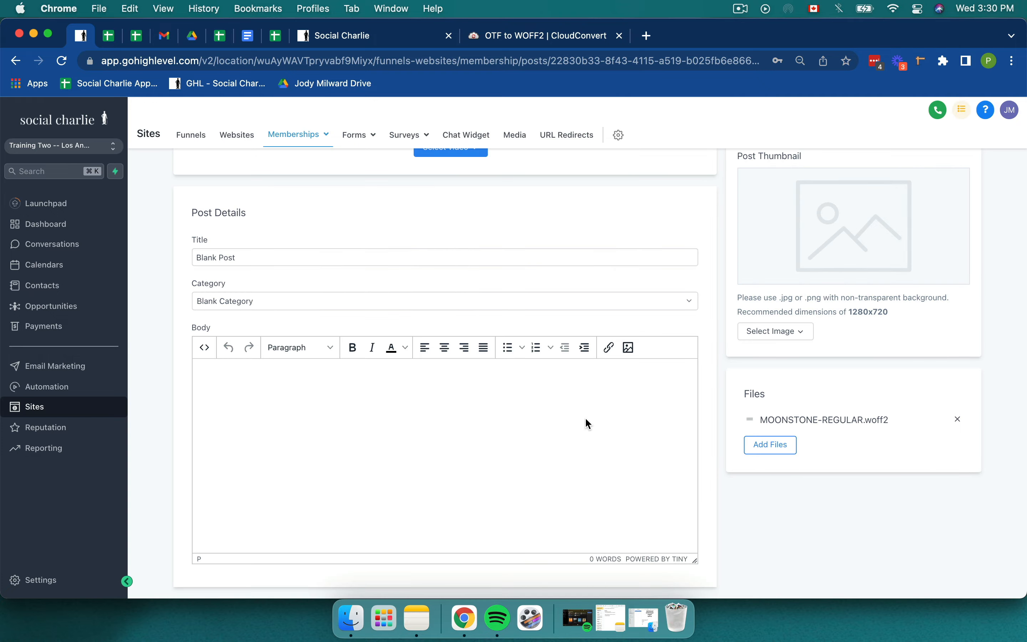
{"action": "scroll", "coordinate": [597, 393], "scroll_direction": "up", "scroll_amount": 5}
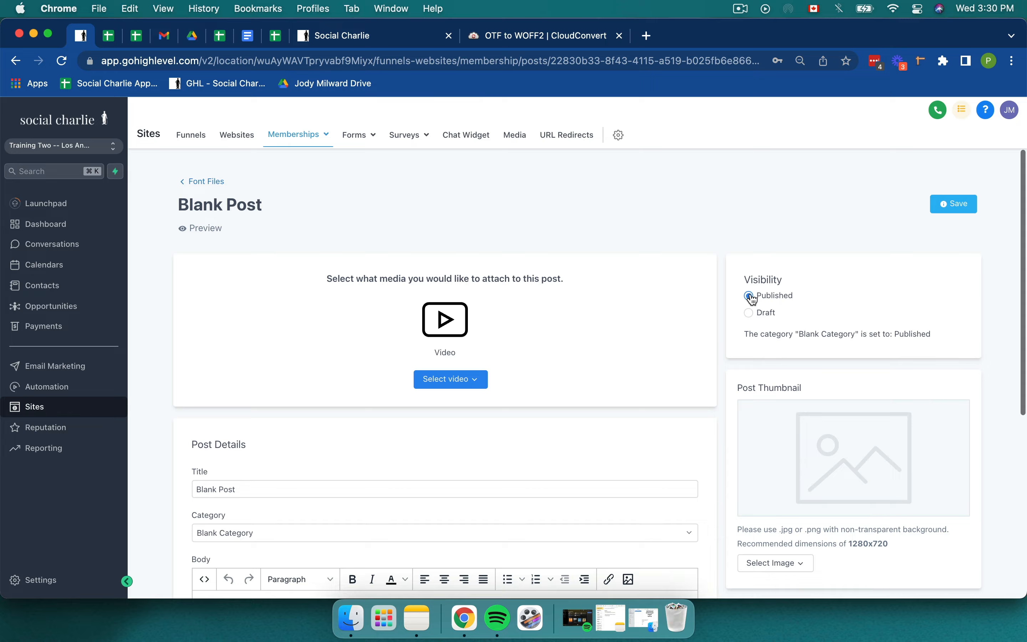
{"action": "left_click", "coordinate": [943, 205]}
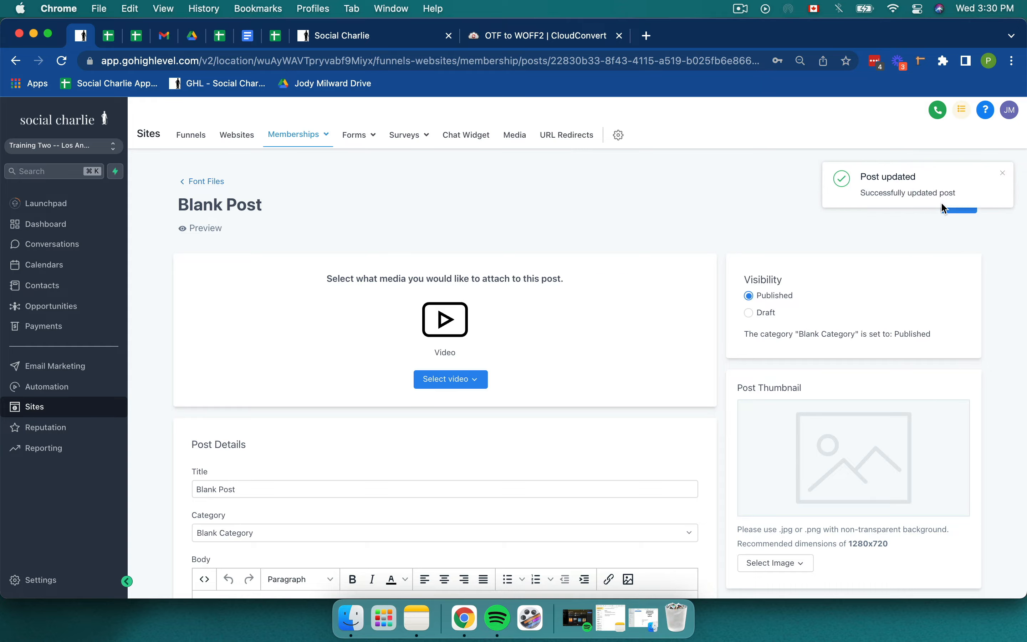
Step: Preview the post and copy the link address of the attached MOONSTONE-REGULAR.woff2 file
{"action": "scroll", "coordinate": [562, 312], "scroll_direction": "down", "scroll_amount": 7}
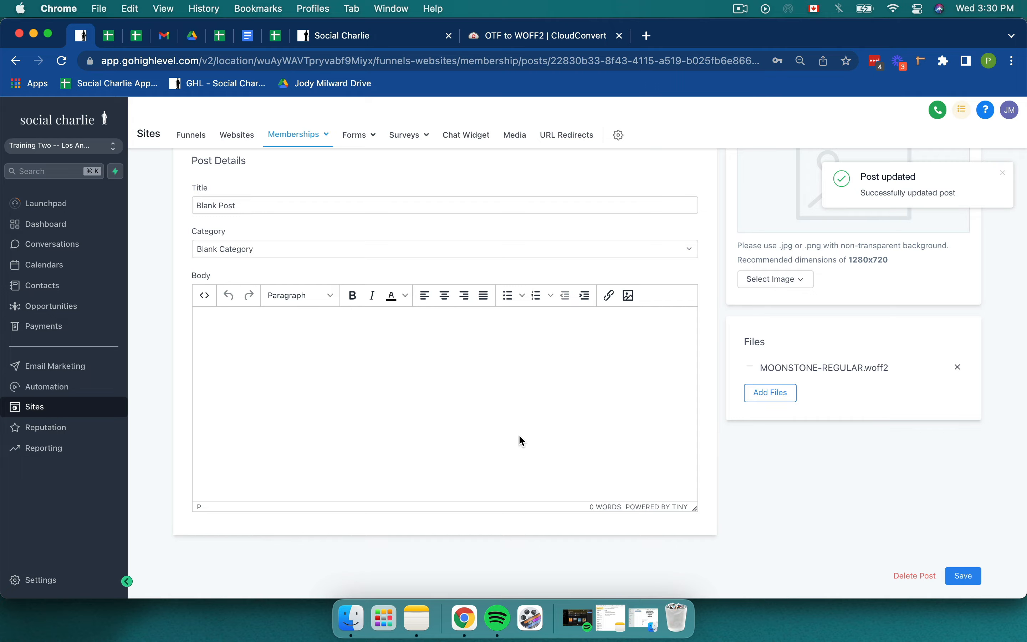
{"action": "scroll", "coordinate": [526, 442], "scroll_direction": "up", "scroll_amount": 7}
{"action": "left_click", "coordinate": [220, 233]}
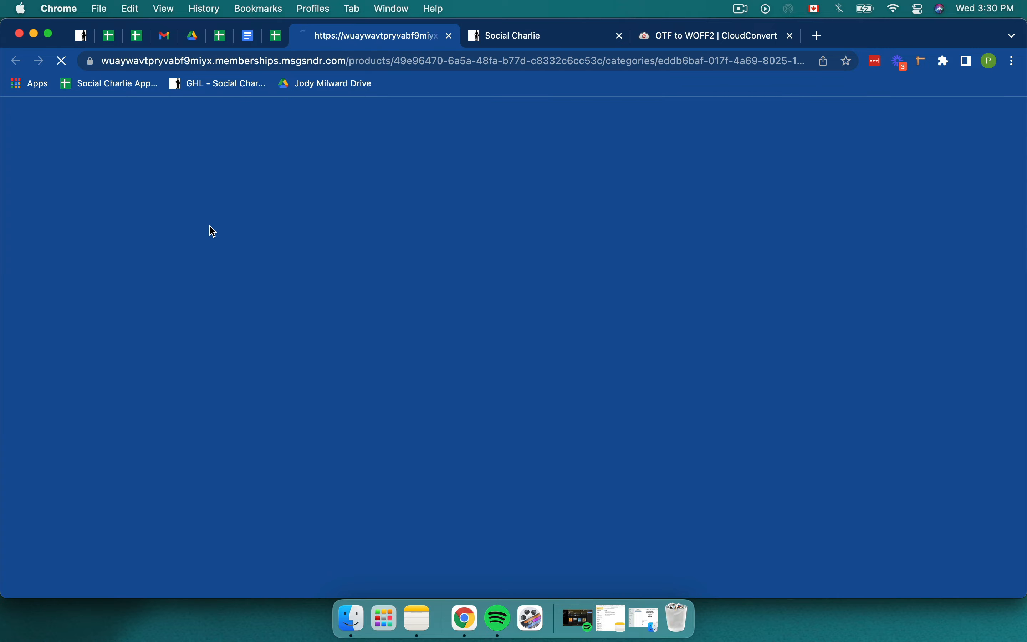
{"action": "scroll", "coordinate": [503, 447], "scroll_direction": "down", "scroll_amount": 7}
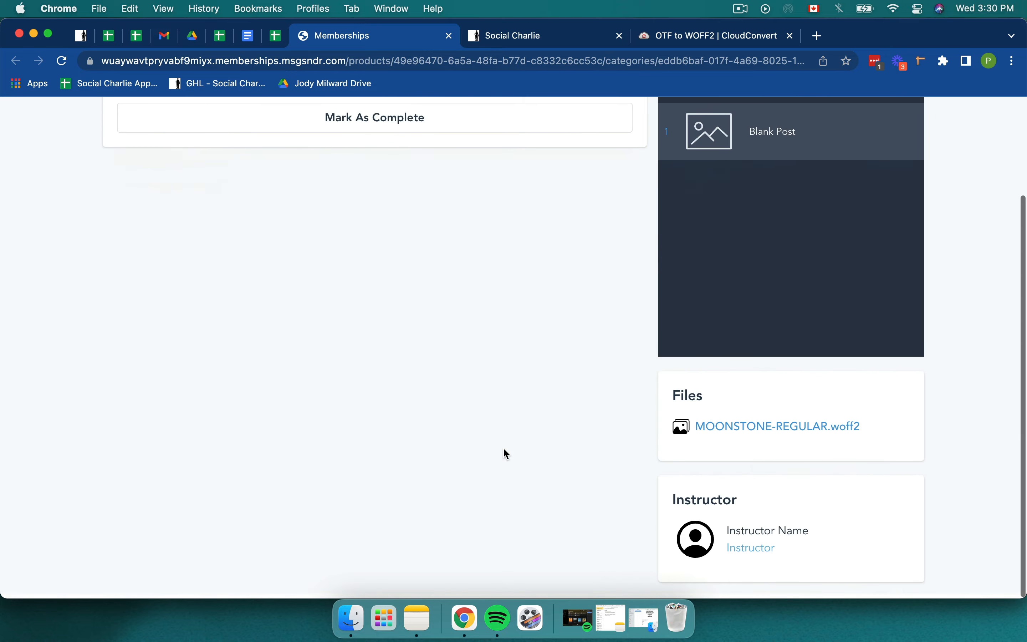
{"action": "right_click", "coordinate": [745, 430]}
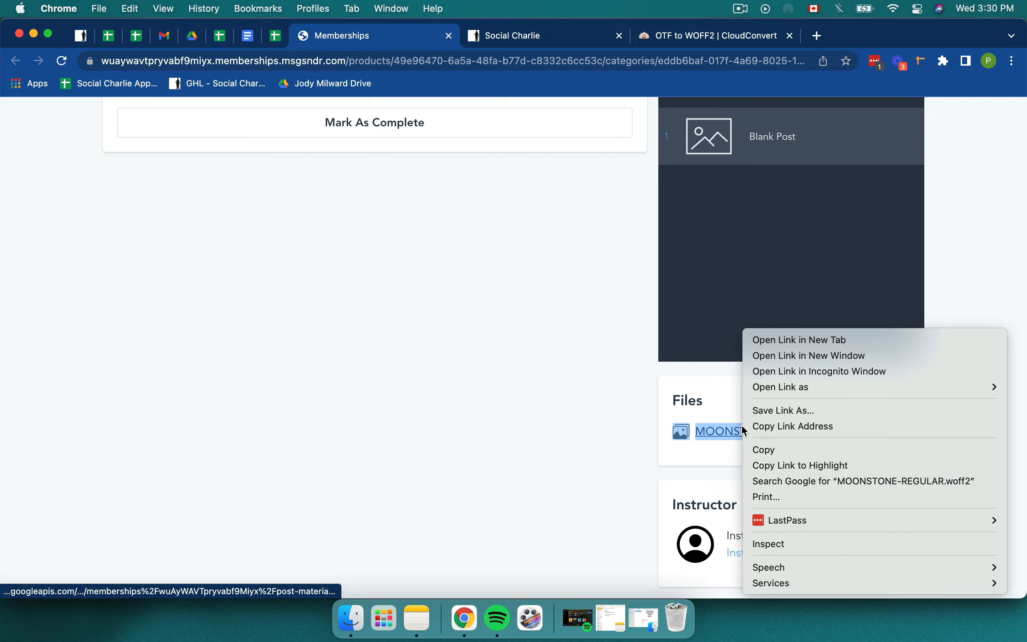
{"action": "left_click", "coordinate": [777, 423]}
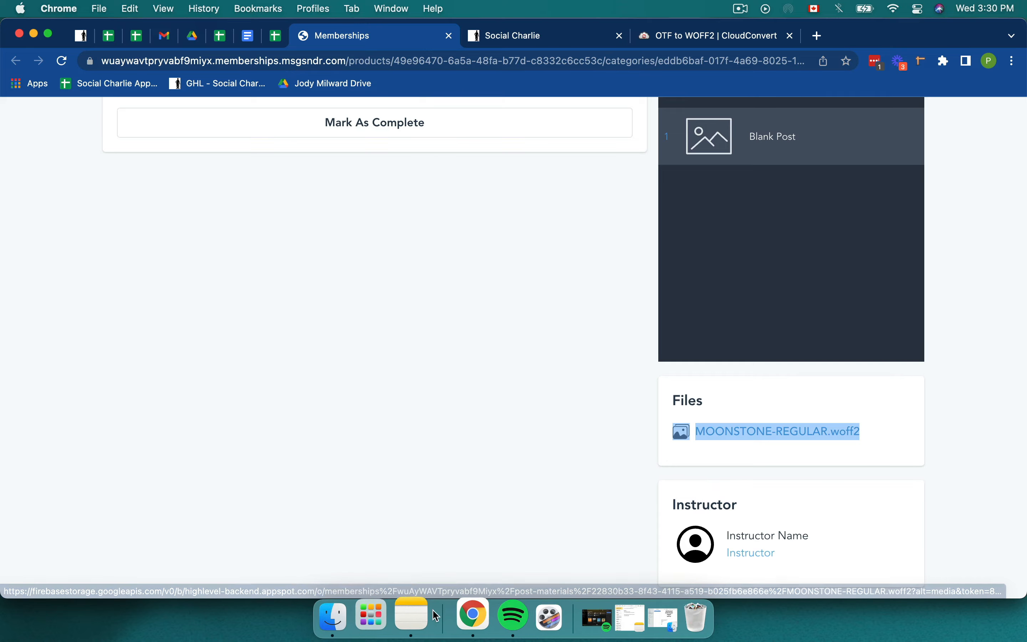
{"action": "left_click", "coordinate": [418, 616]}
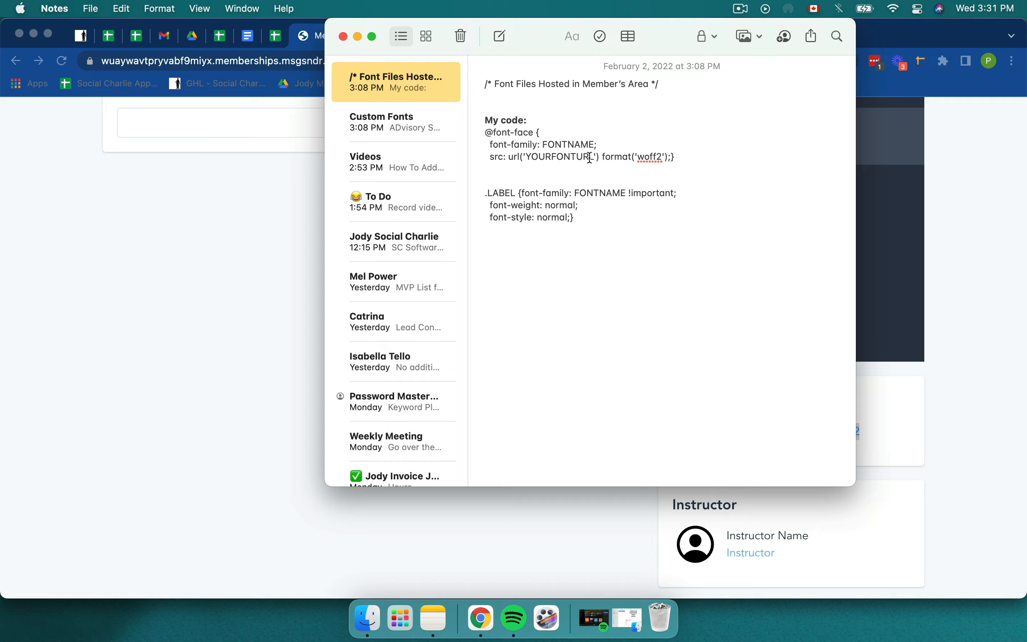
{"action": "left_click_drag", "start_coordinate": [595, 158], "coordinate": [526, 159]}
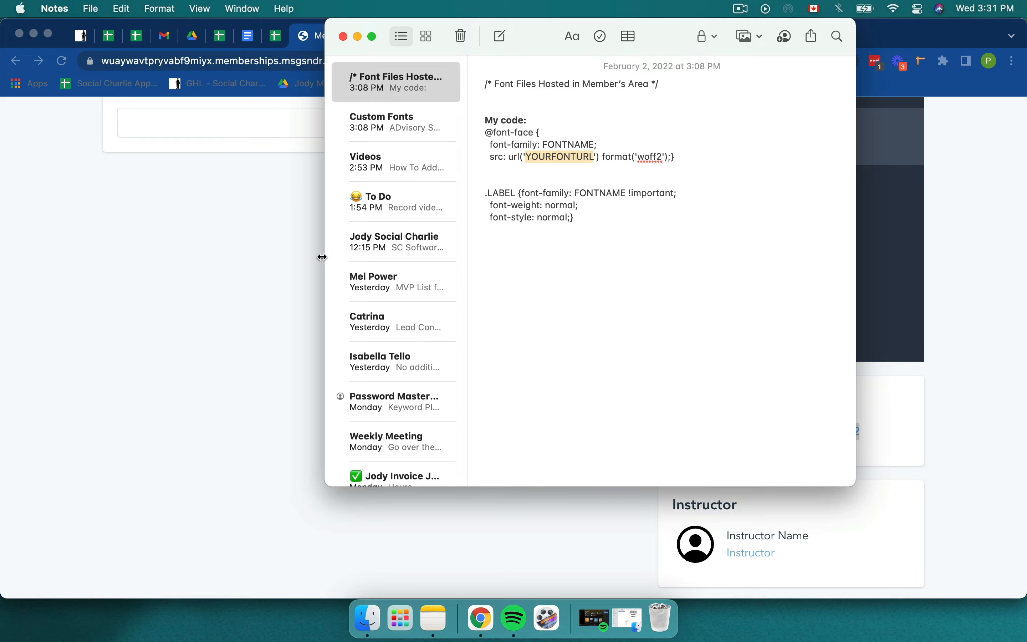
{"action": "left_click_drag", "start_coordinate": [330, 257], "coordinate": [101, 382]}
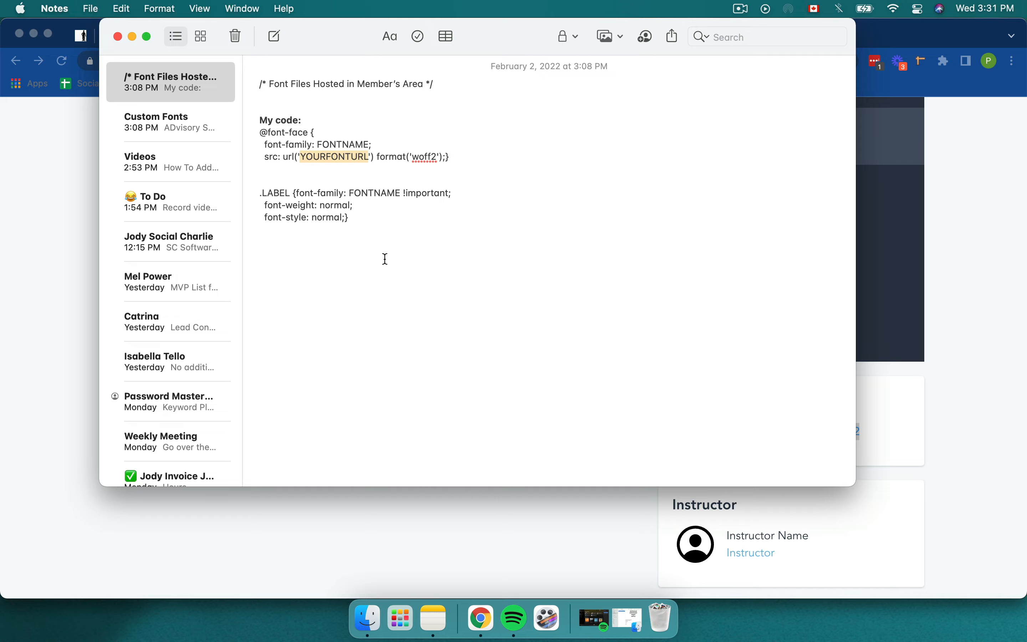
{"action": "left_click", "coordinate": [371, 156]}
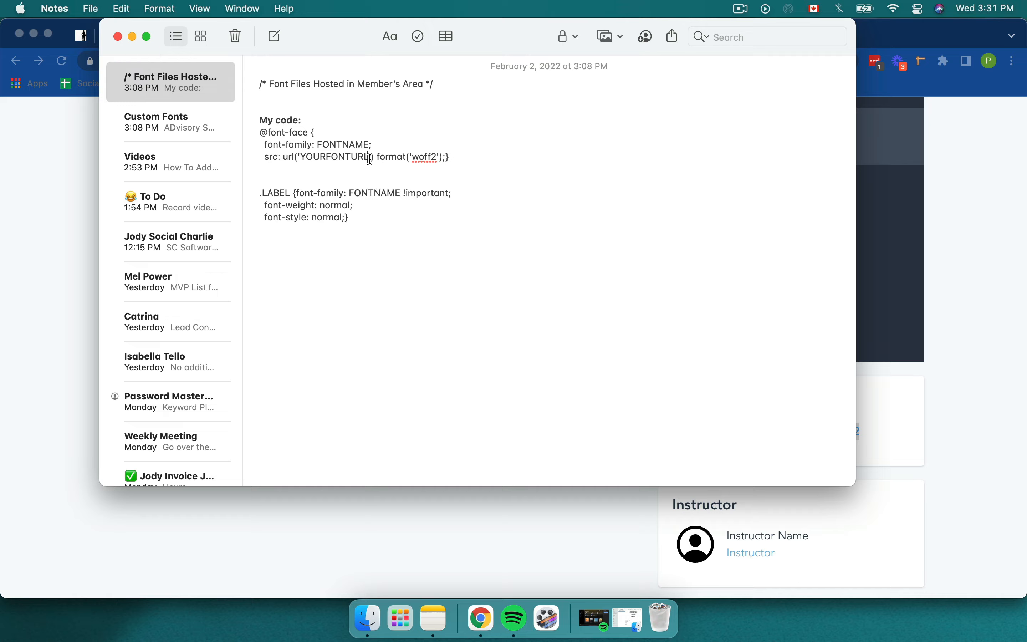
{"action": "left_click_drag", "start_coordinate": [369, 157], "coordinate": [303, 158]}
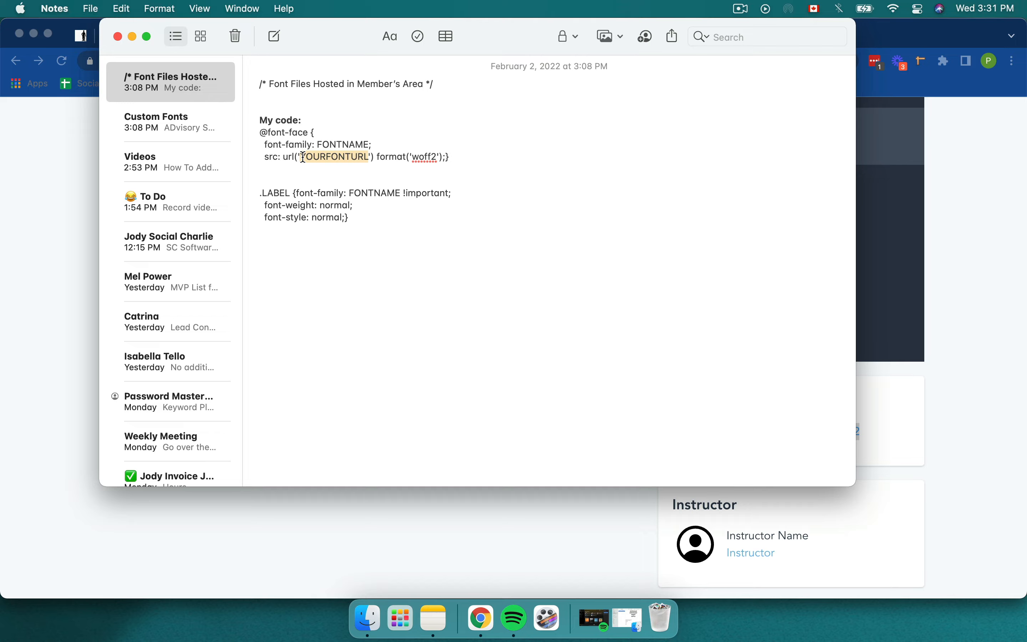
{"action": "key", "text": "super+v"}
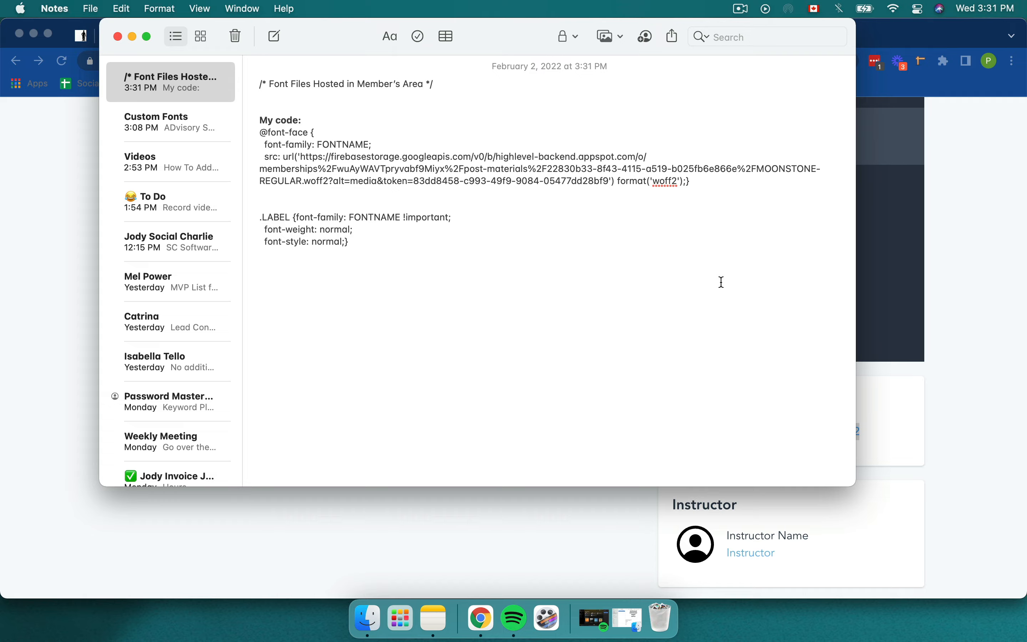
{"action": "left_click_drag", "start_coordinate": [822, 488], "coordinate": [749, 390]}
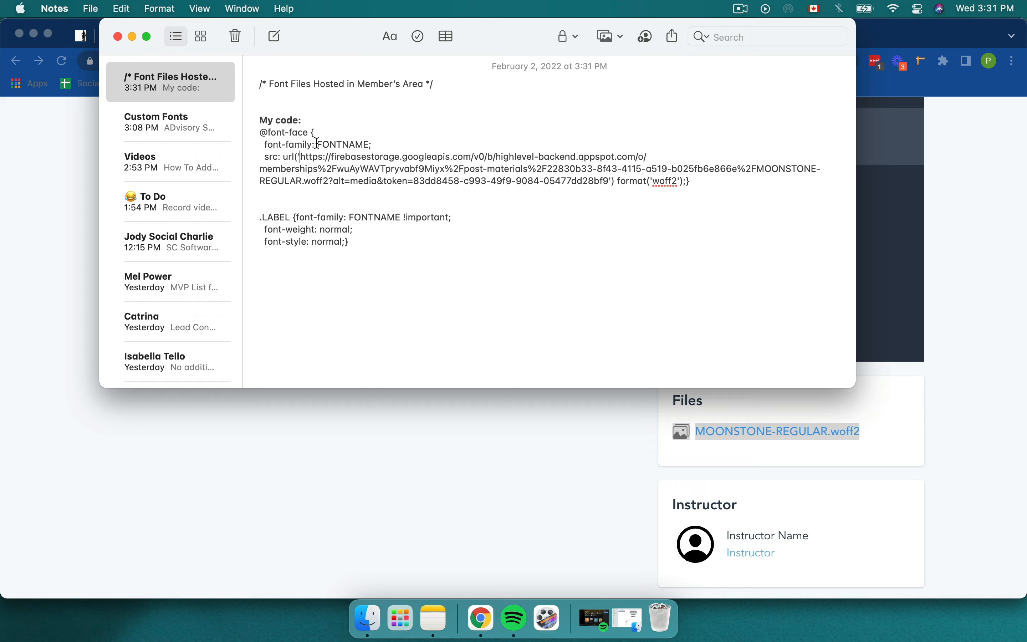
{"action": "left_click_drag", "start_coordinate": [370, 145], "coordinate": [323, 145]}
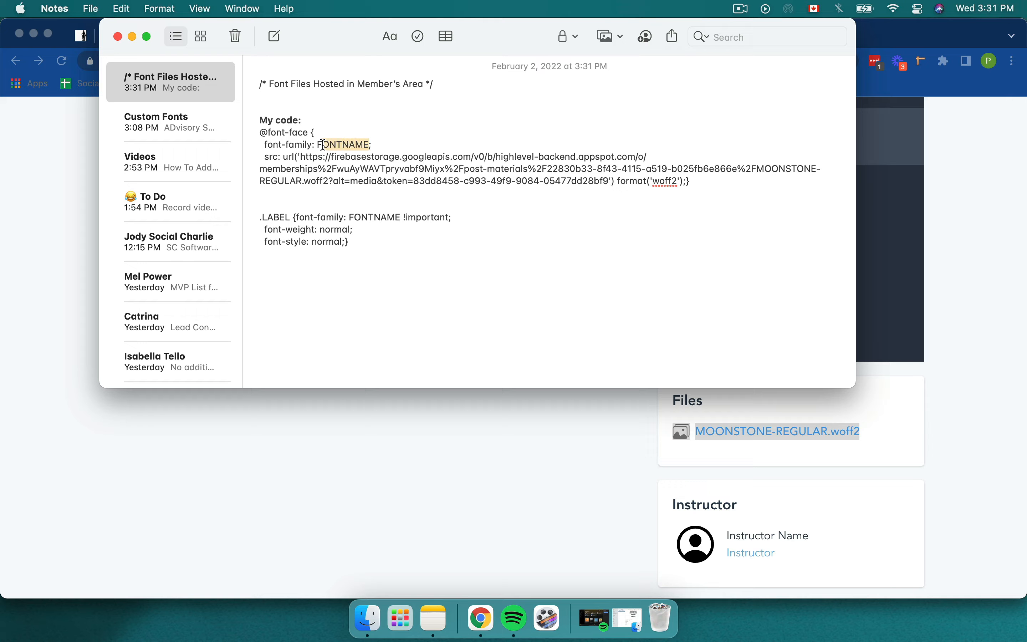
{"action": "type", "text": "monnstone"}
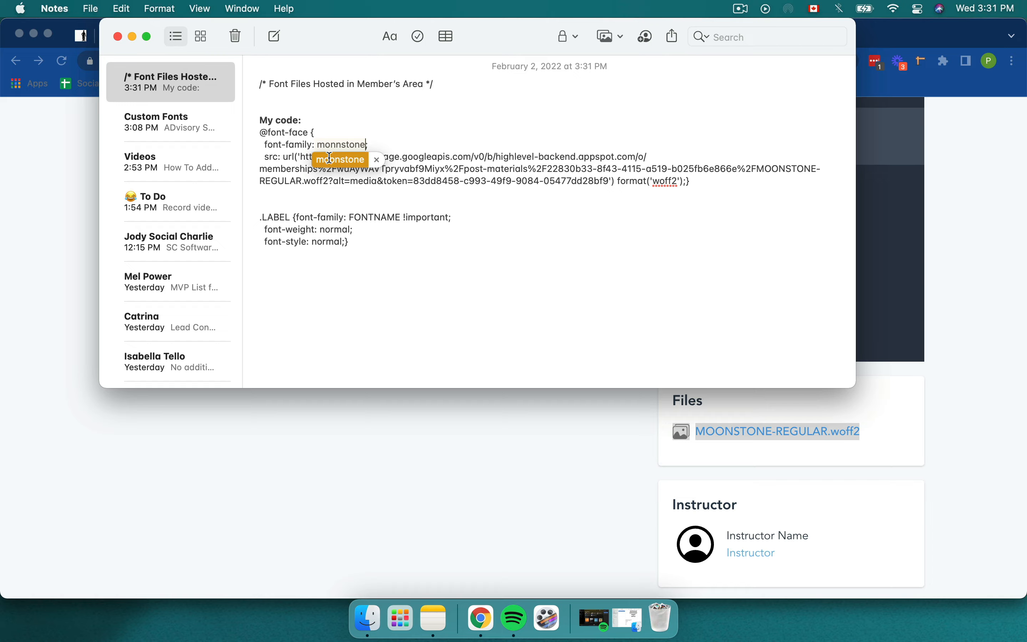
{"action": "left_click", "coordinate": [329, 158]}
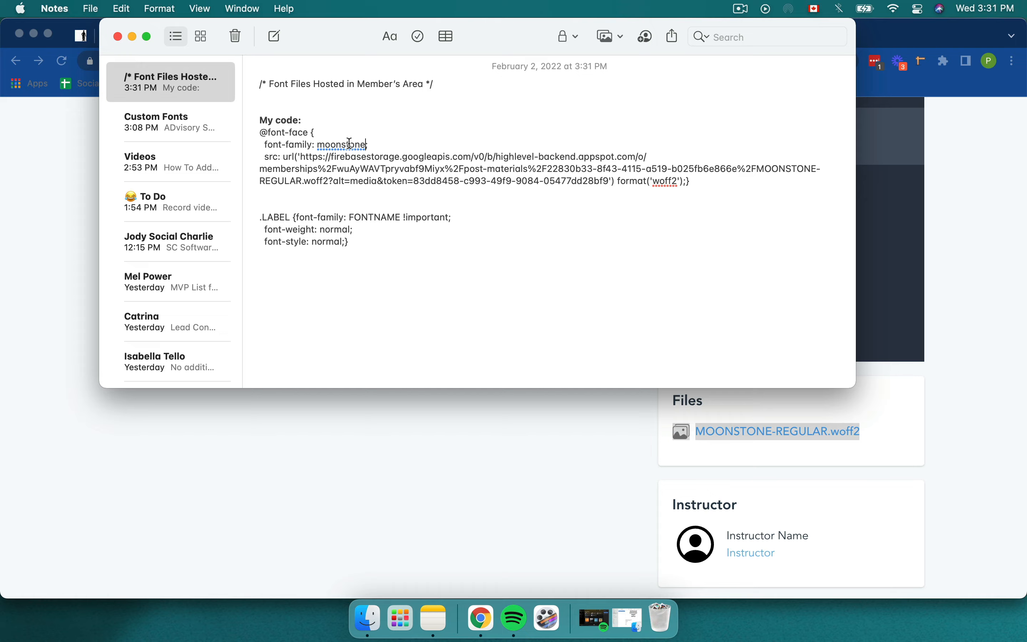
Step: Copy moonstone over the LABEL class name and the FONTNAME value in the second CSS rule
{"action": "left_click_drag", "start_coordinate": [362, 145], "coordinate": [320, 147]}
{"action": "key", "text": "super+c"}
{"action": "double_click", "coordinate": [284, 218]}
{"action": "key", "text": "super+v"}
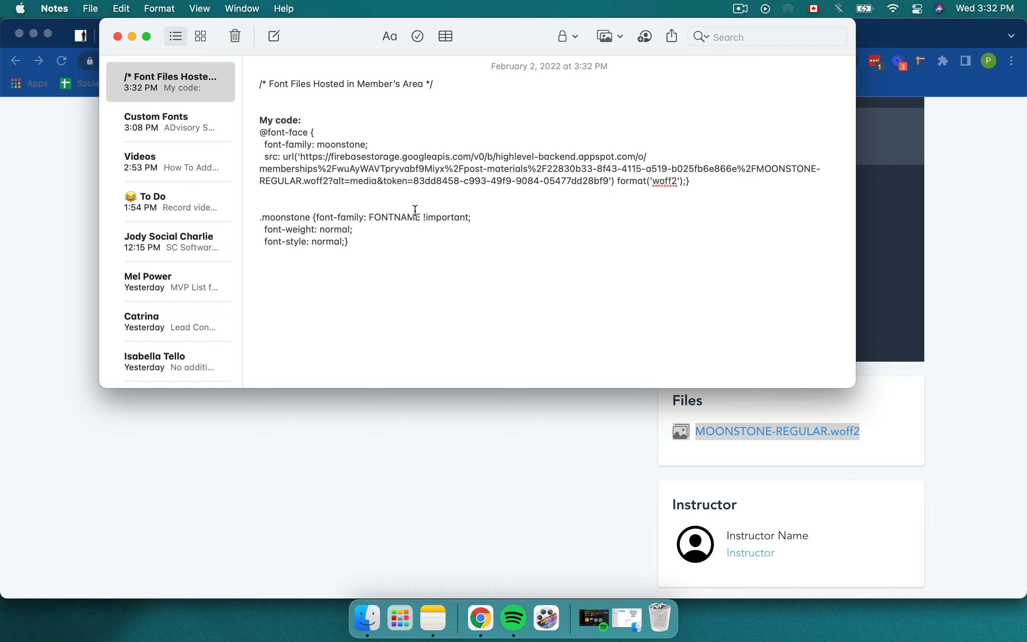
{"action": "double_click", "coordinate": [400, 217]}
{"action": "key", "text": "super+v"}
Step: Copy the code from the "My code:" line through the end of the .moonstone rule and switch back to Chrome
{"action": "left_click_drag", "start_coordinate": [353, 245], "coordinate": [250, 120]}
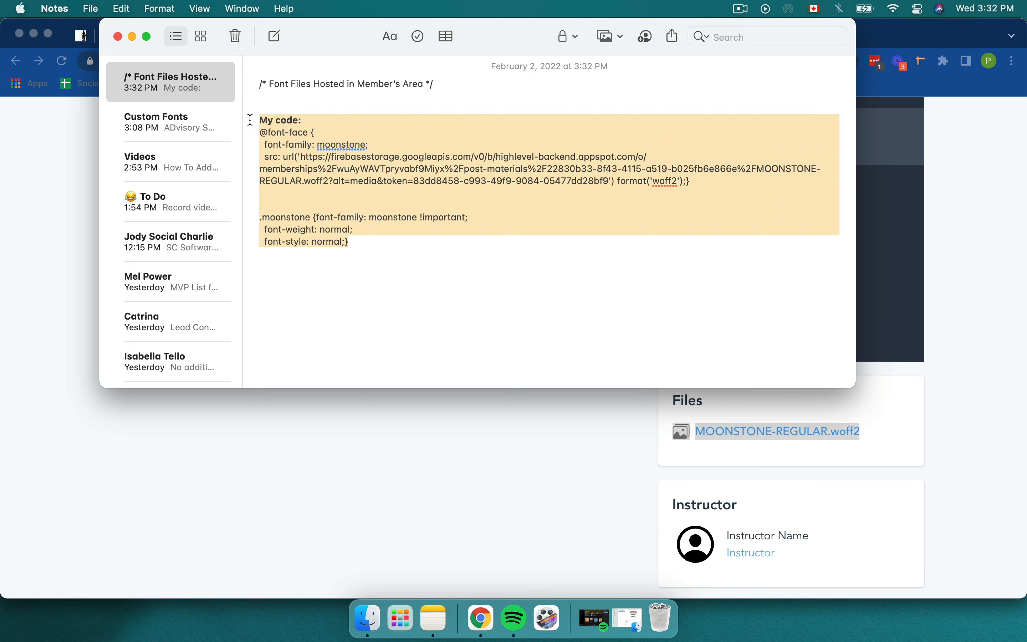
{"action": "key", "text": "super+c"}
{"action": "left_click", "coordinate": [415, 398]}
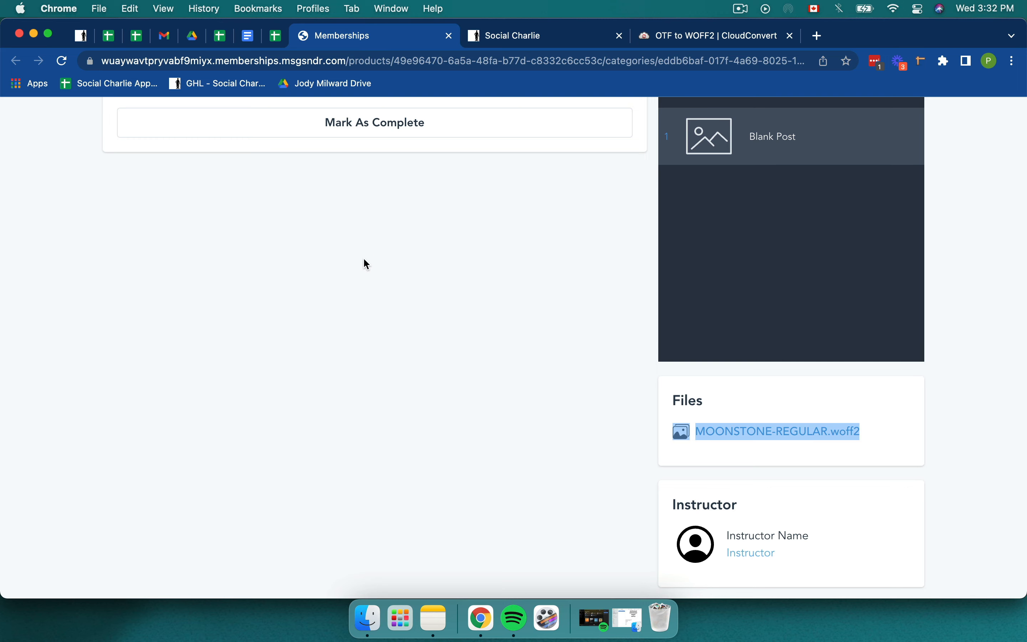
Step: Return to the Blank Post in GoHighLevel, retitle it "Moonstone Font File" and save the post
{"action": "scroll", "coordinate": [364, 260], "scroll_direction": "up", "scroll_amount": 5}
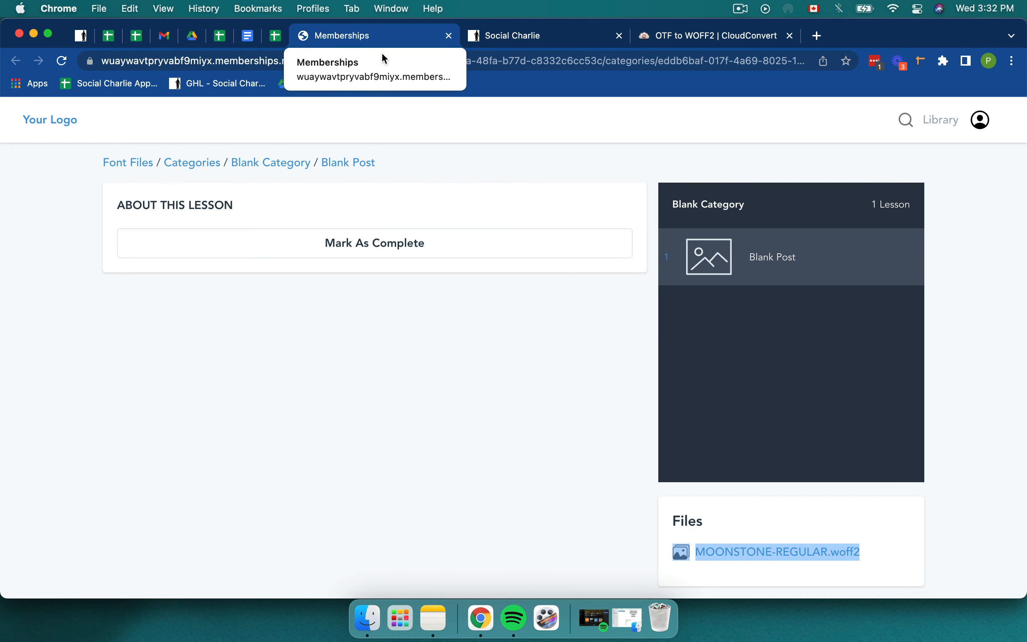
{"action": "left_click", "coordinate": [85, 38]}
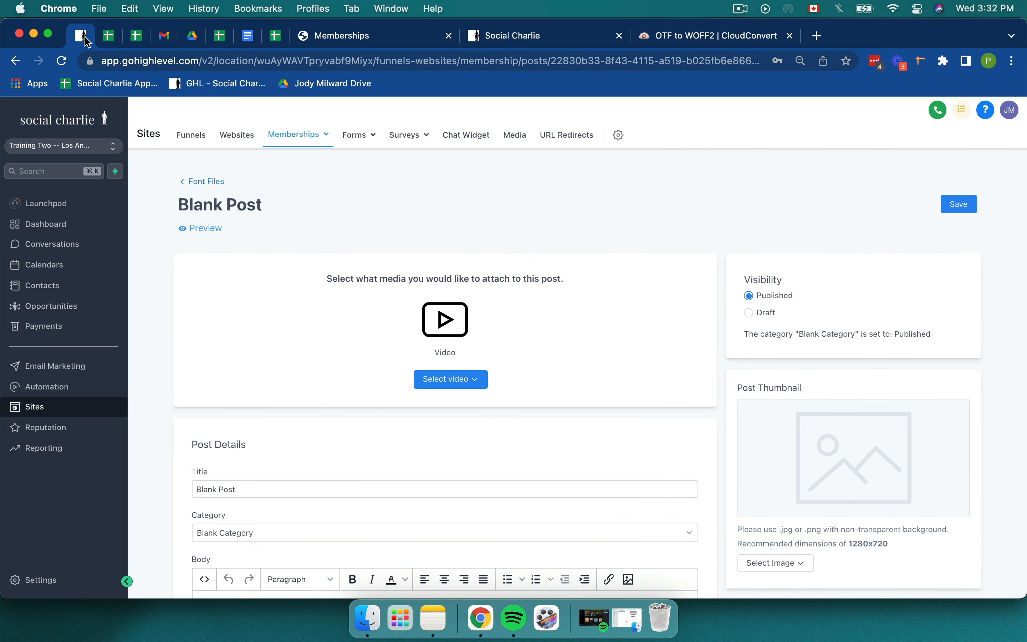
{"action": "left_click", "coordinate": [265, 401]}
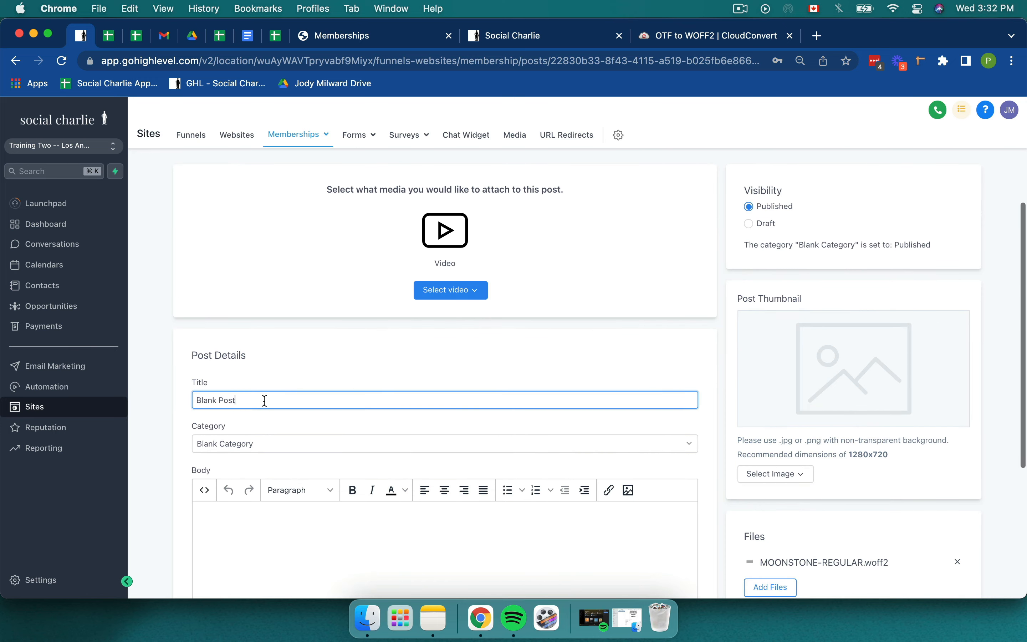
{"action": "key", "text": "super+a"}
{"action": "type", "text": "Mo"}
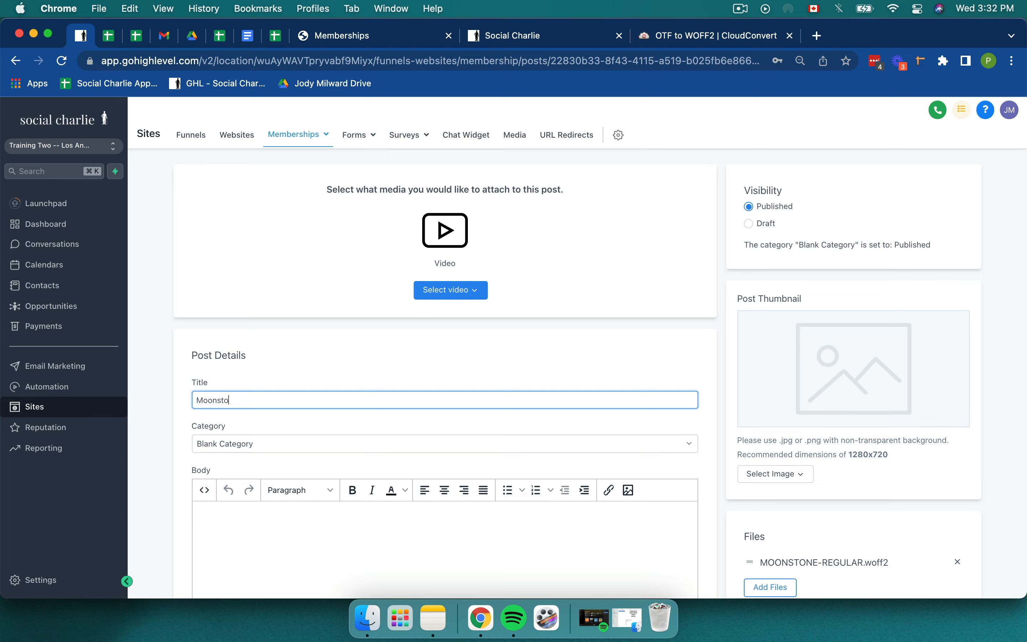
{"action": "type", "text": "onstone Font File"}
{"action": "scroll", "coordinate": [641, 344], "scroll_direction": "up", "scroll_amount": 5}
{"action": "left_click", "coordinate": [960, 202]}
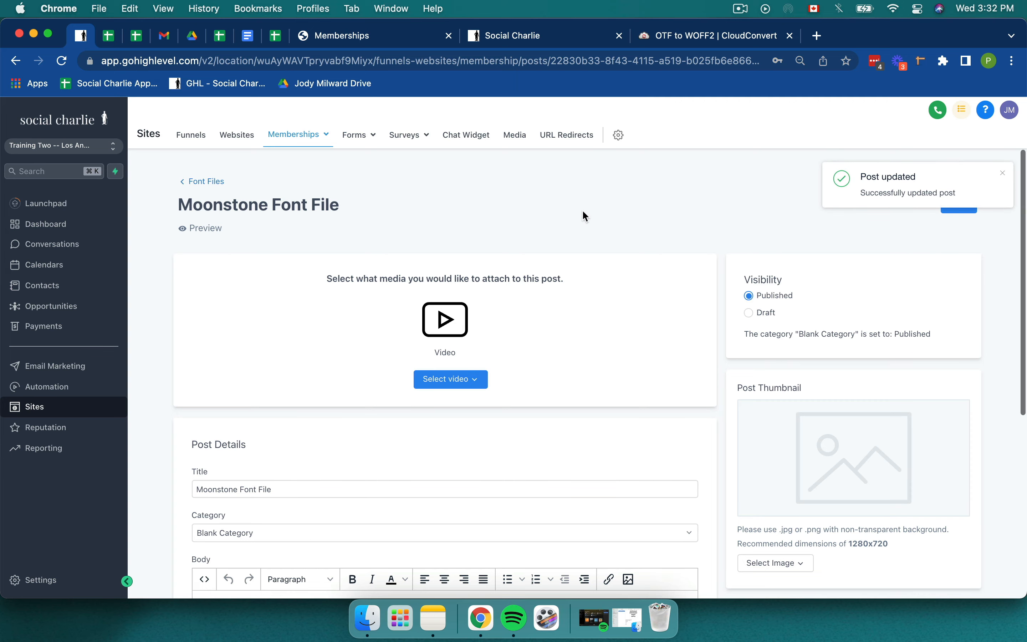
Step: Open the Thank You step of the Chic Smart funnel in the page editor
{"action": "left_click", "coordinate": [192, 143]}
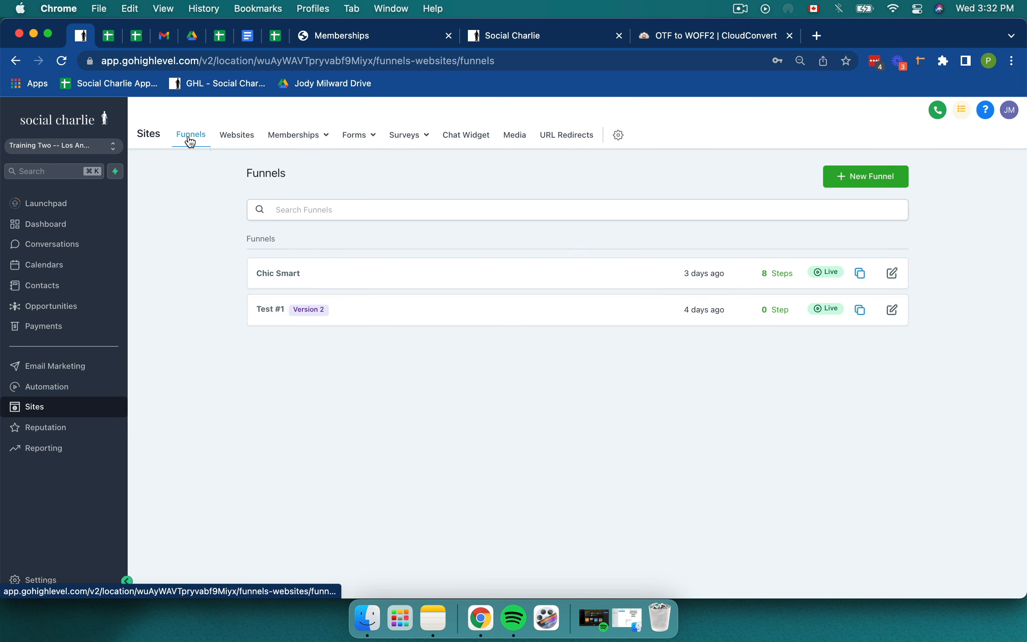
{"action": "left_click", "coordinate": [891, 273]}
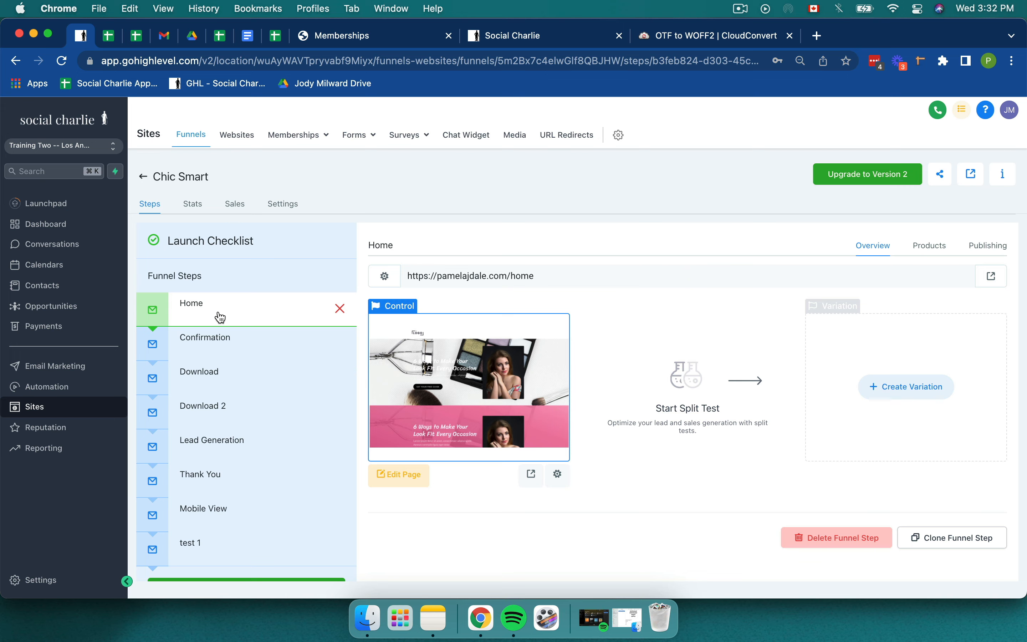
{"action": "left_click", "coordinate": [218, 484]}
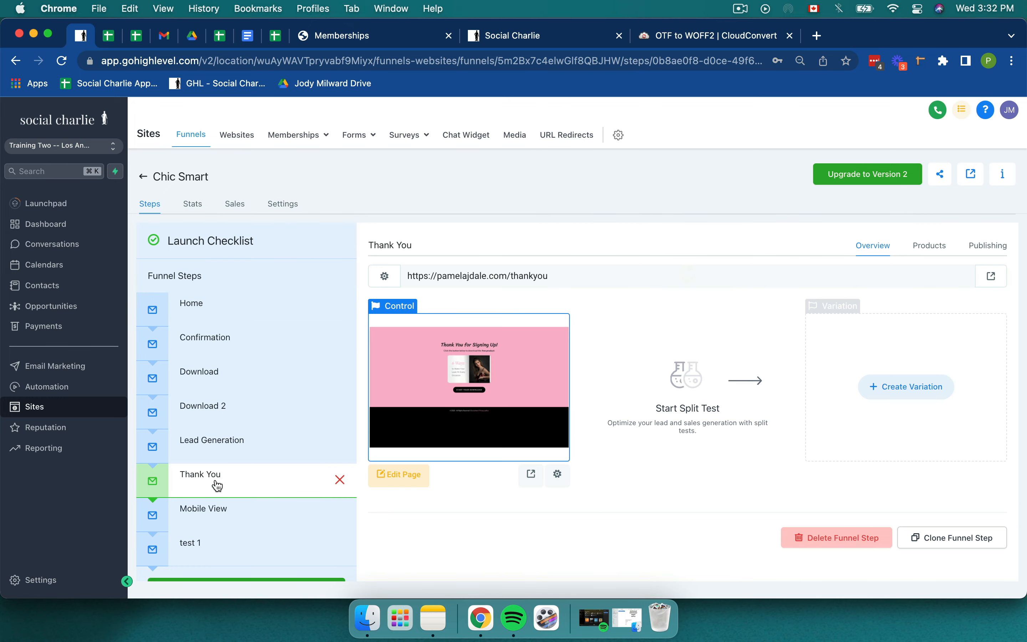
{"action": "left_click", "coordinate": [420, 486]}
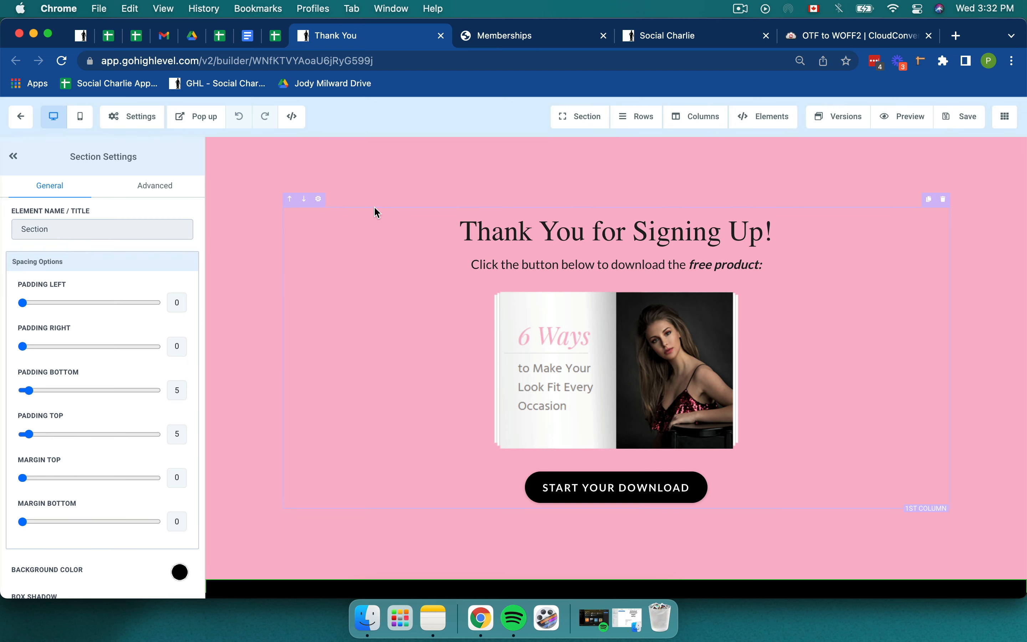
Step: Open the page's custom CSS and paste the copied font code two lines below the existing section rule
{"action": "left_click", "coordinate": [136, 118]}
{"action": "left_click", "coordinate": [143, 169]}
{"action": "left_click", "coordinate": [369, 289]}
{"action": "key", "text": "Return"}
{"action": "key", "text": "Return"}
{"action": "key", "text": "cmd+v"}
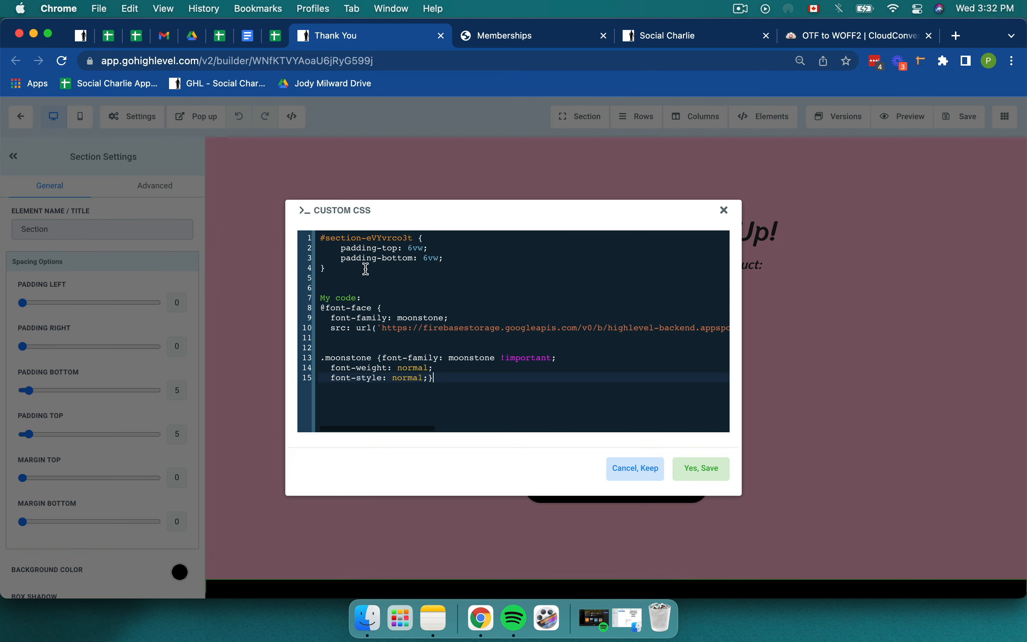
Step: Replace the "My code:" line with the comment "/* Font Files Hosted in Member's Area */" from Notes, followed by a blank line
{"action": "left_click_drag", "start_coordinate": [362, 299], "coordinate": [311, 302]}
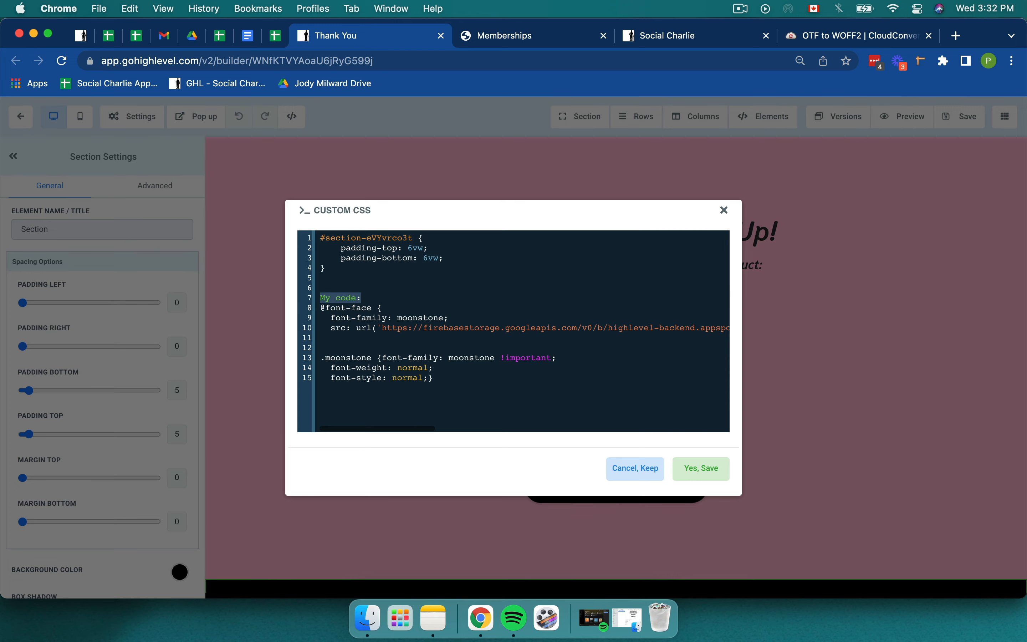
{"action": "key", "text": "BackSpace"}
{"action": "left_click", "coordinate": [434, 618]}
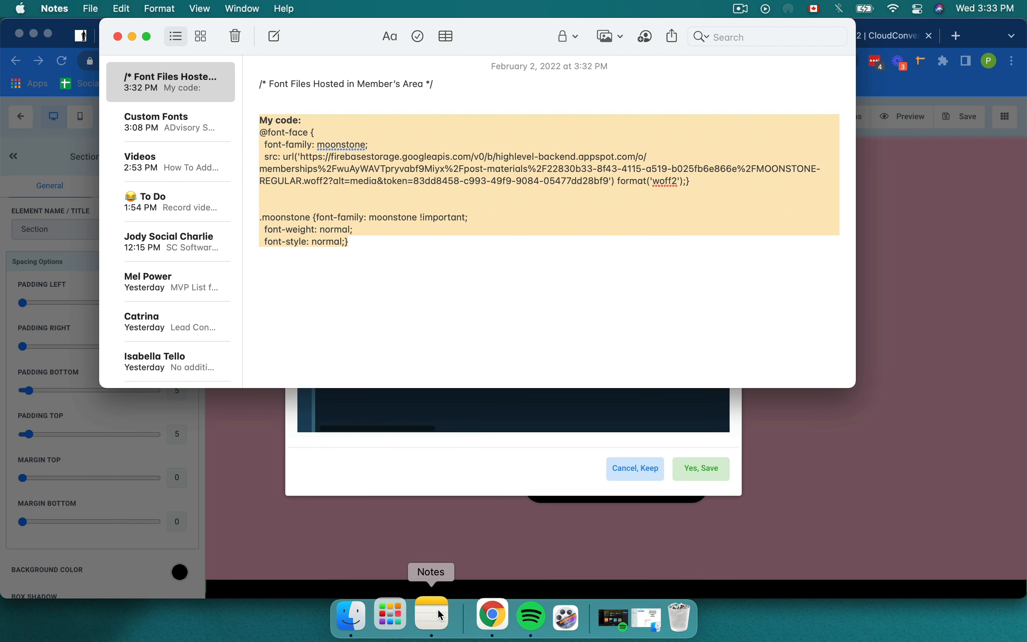
{"action": "left_click_drag", "start_coordinate": [446, 85], "coordinate": [228, 87]}
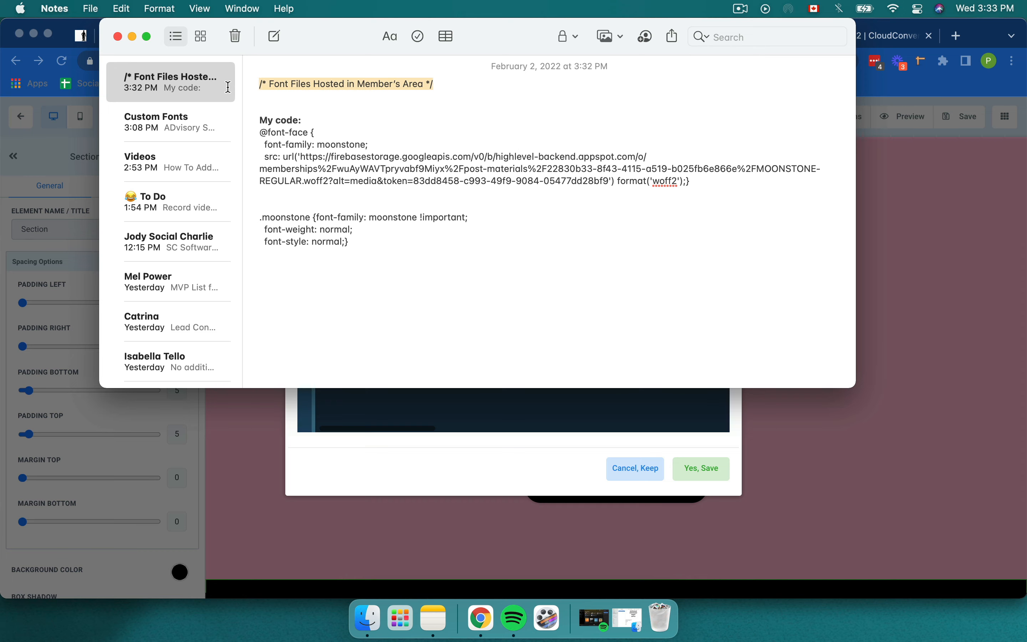
{"action": "key", "text": "super+c"}
{"action": "left_click", "coordinate": [444, 411]}
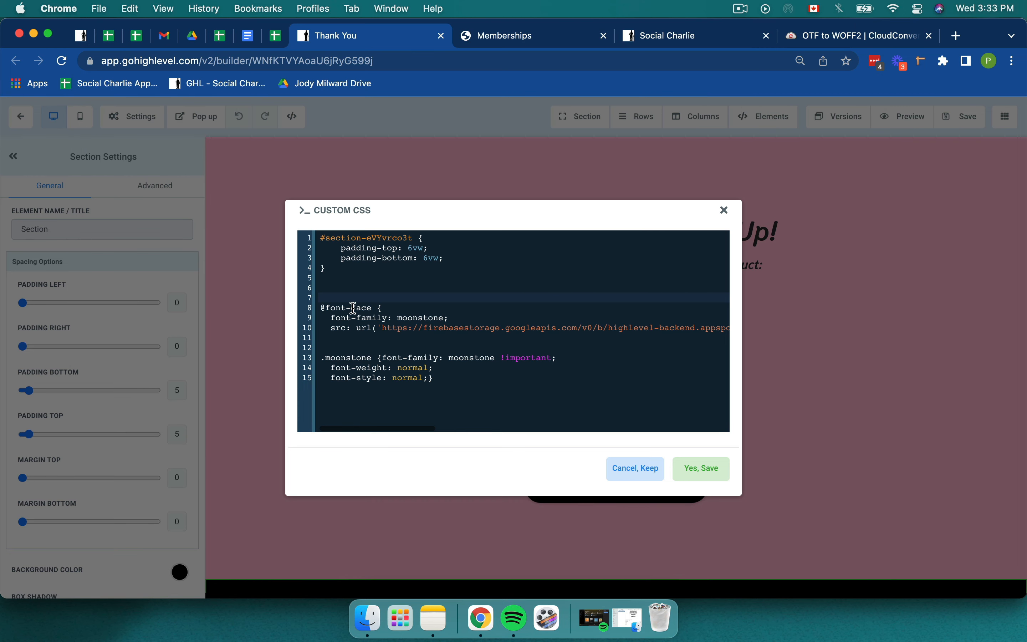
{"action": "key", "text": "super+v"}
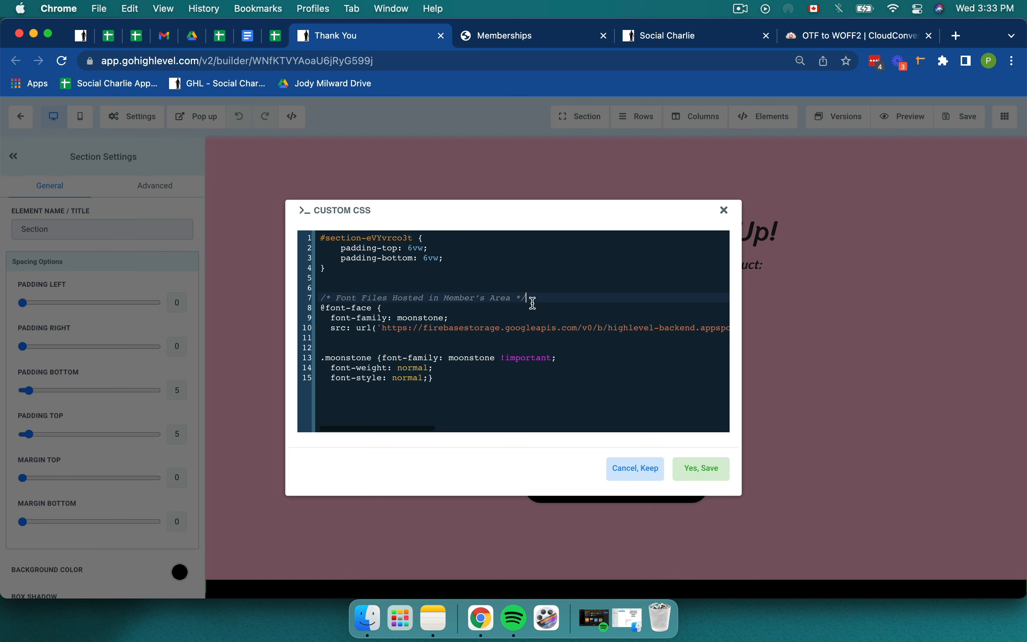
{"action": "key", "text": "Return"}
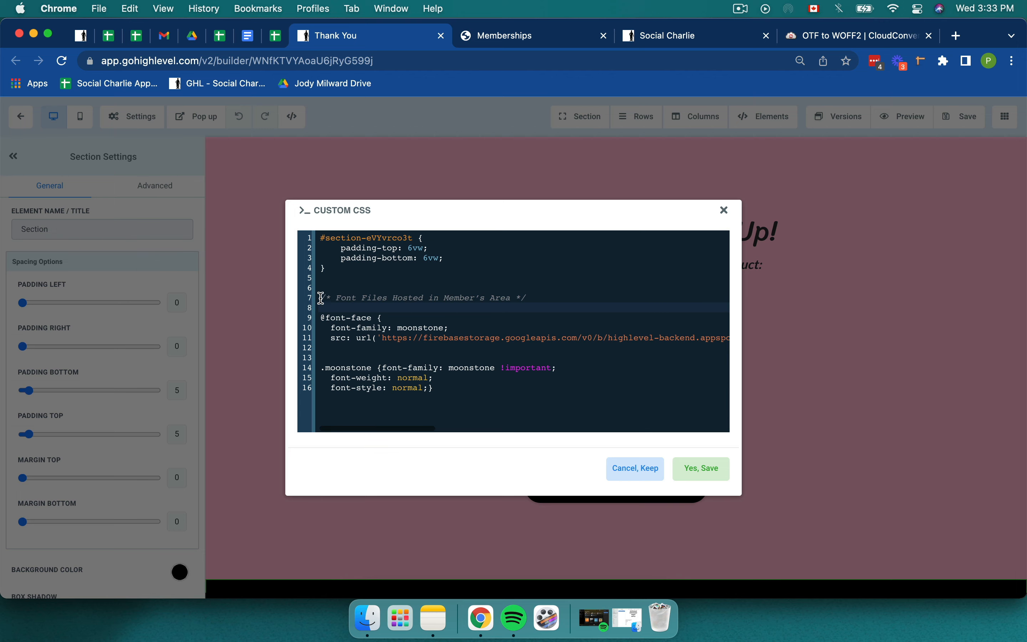
Step: Look over the added font code in the custom CSS and save it
{"action": "left_click_drag", "start_coordinate": [321, 297], "coordinate": [324, 401]}
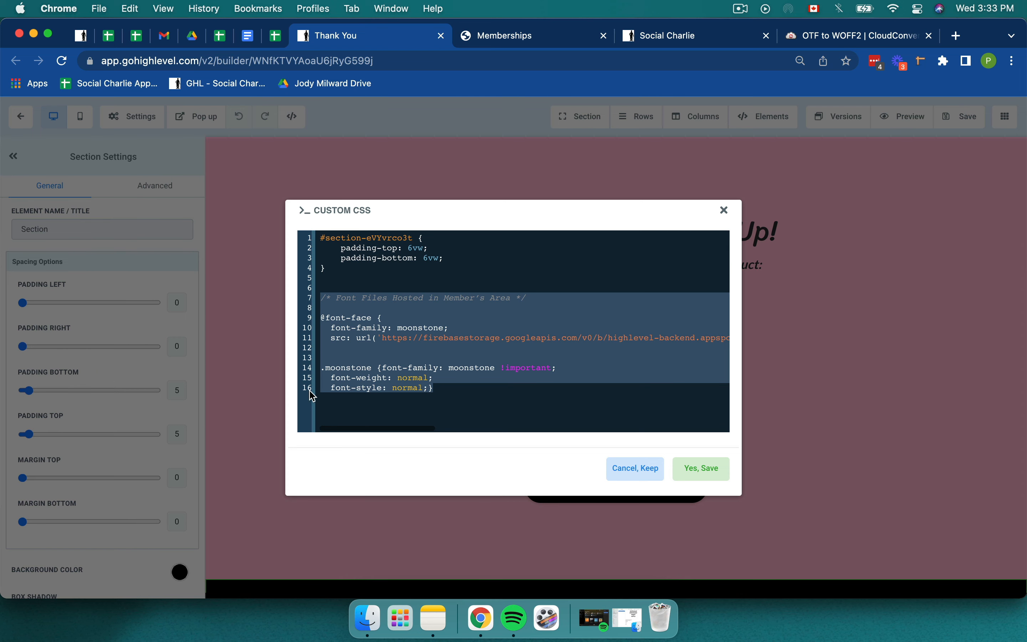
{"action": "left_click", "coordinate": [451, 388]}
{"action": "left_click_drag", "start_coordinate": [451, 388], "coordinate": [319, 299]}
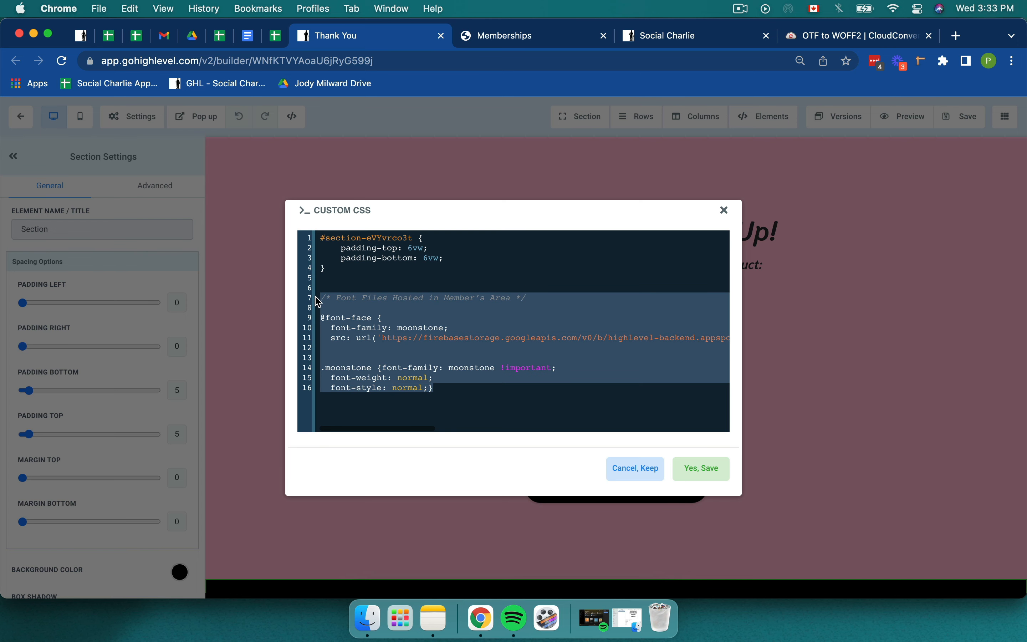
{"action": "left_click", "coordinate": [467, 398]}
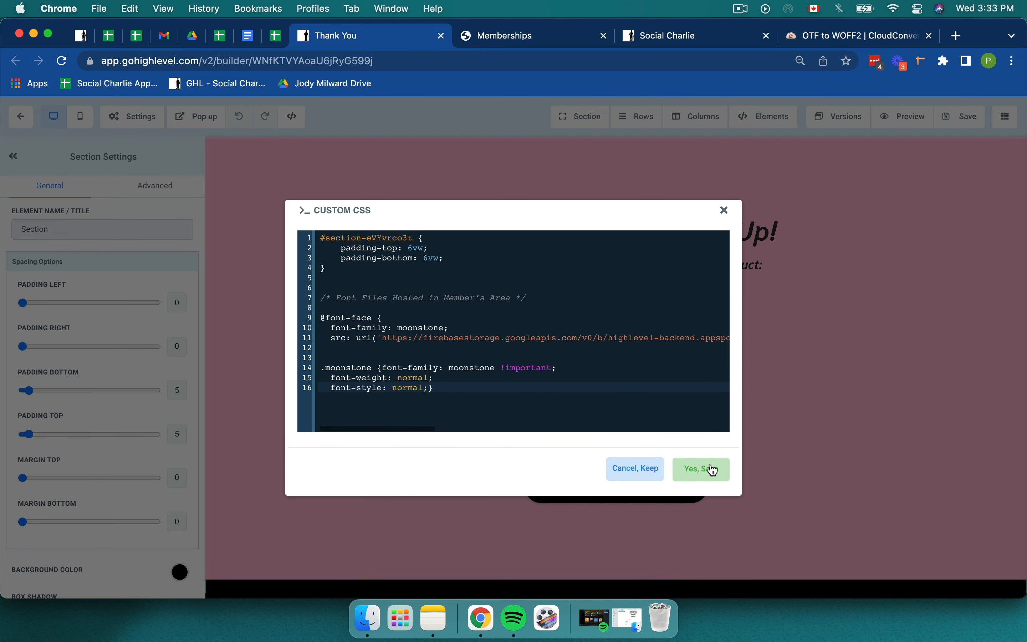
{"action": "left_click", "coordinate": [715, 470]}
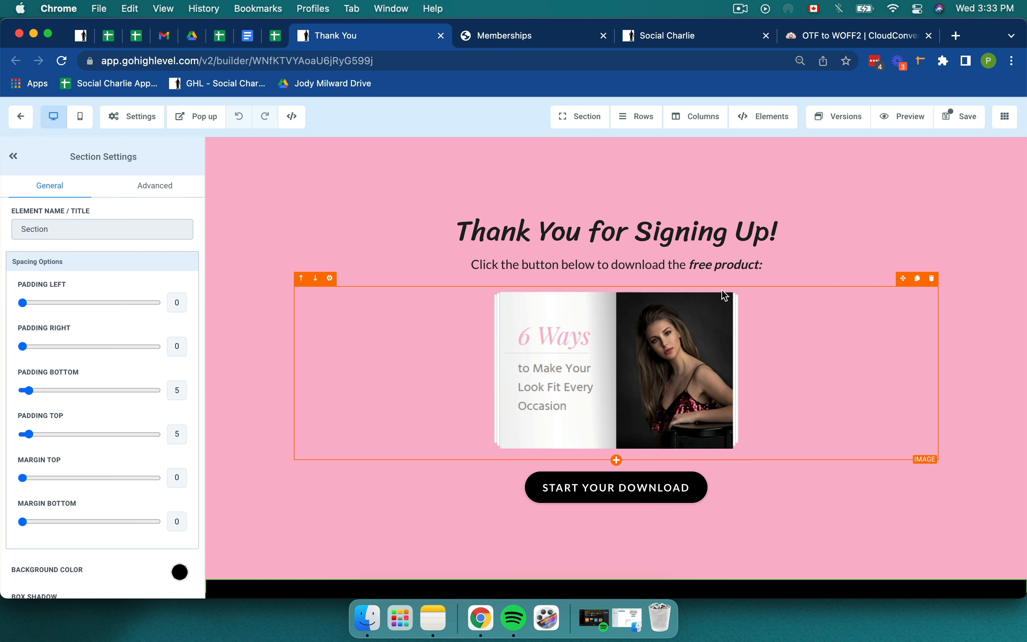
Step: Add the custom class "moonstone" to the "Thank You for Signing Up!" headline
{"action": "left_click", "coordinate": [775, 232]}
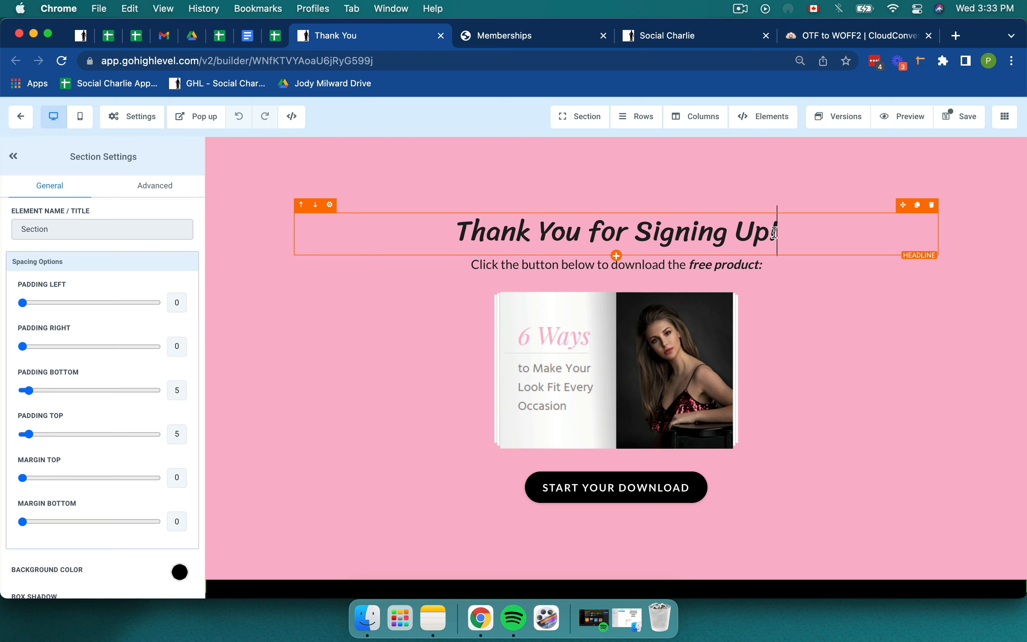
{"action": "left_click", "coordinate": [474, 236]}
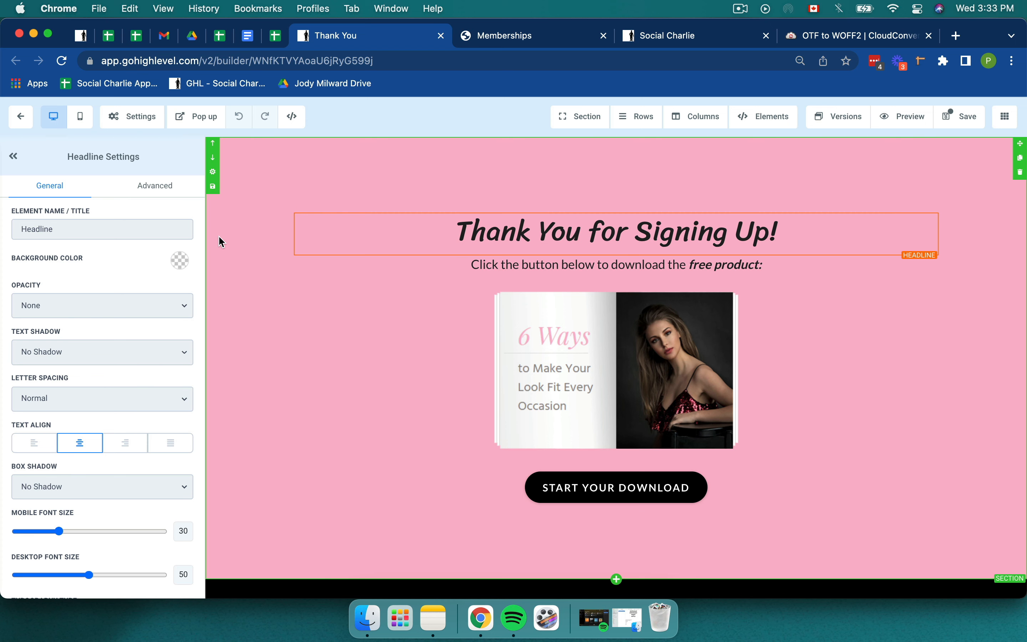
{"action": "left_click", "coordinate": [165, 191]}
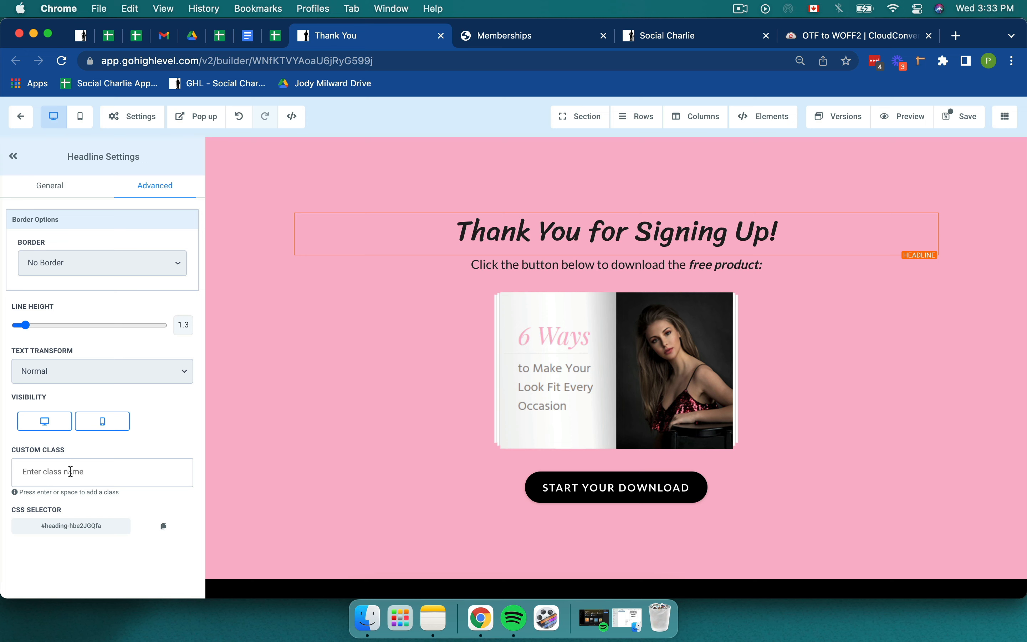
{"action": "type", "text": "moonstone"}
{"action": "key", "text": "Return"}
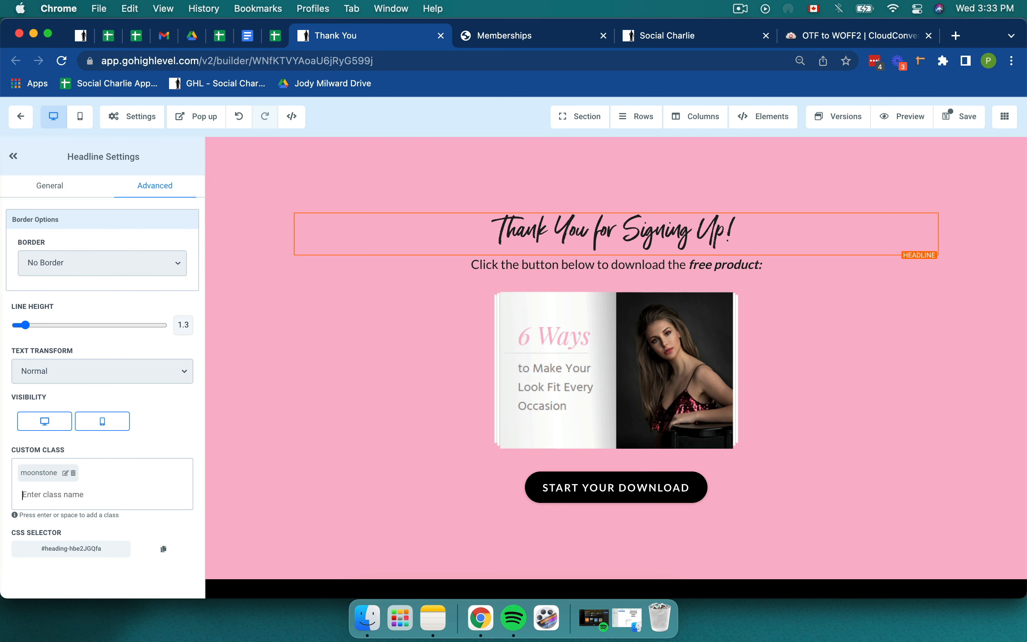
Step: Remove the moonstone class from the headline and add it again
{"action": "left_click", "coordinate": [73, 473]}
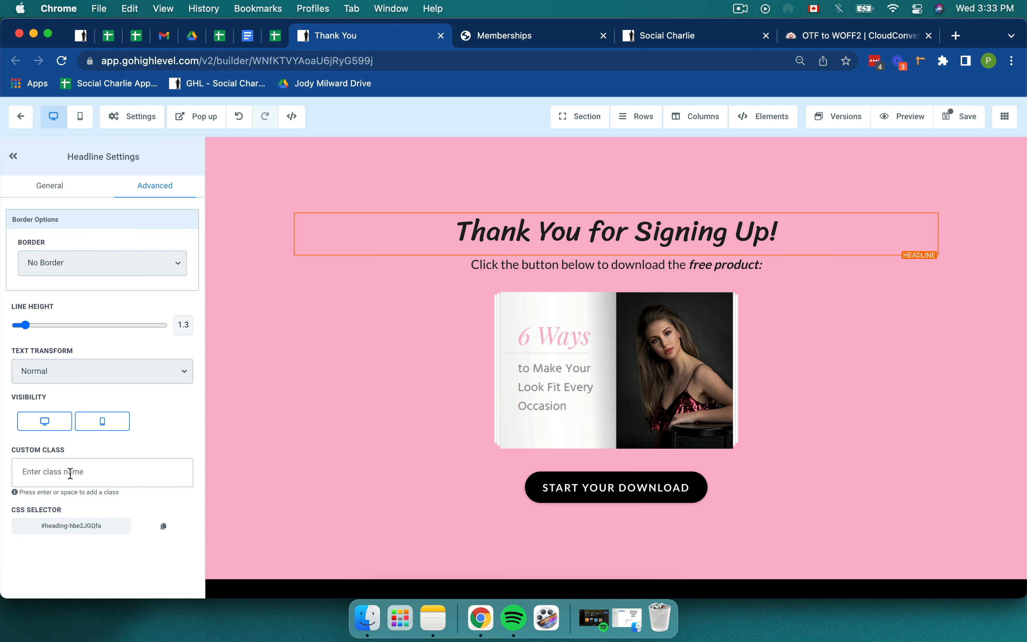
{"action": "type", "text": "moonstone"}
{"action": "key", "text": "Return"}
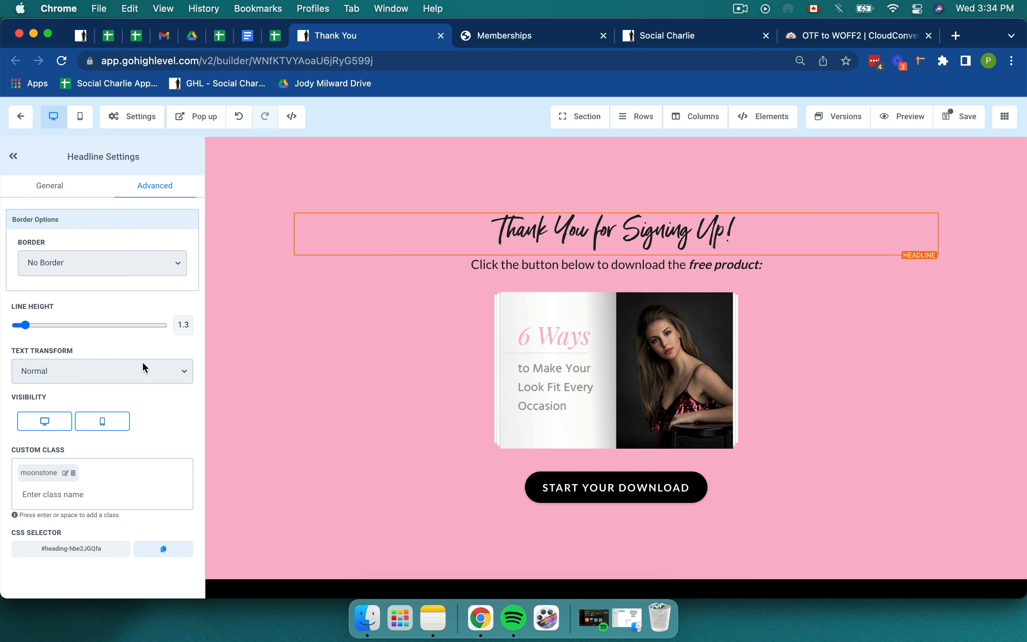
Step: Open the page's custom CSS and paste the headline's selector #heading-hbe2JGQfa below the .moonstone rule, followed by blank lines
{"action": "left_click", "coordinate": [142, 119]}
{"action": "left_click", "coordinate": [154, 170]}
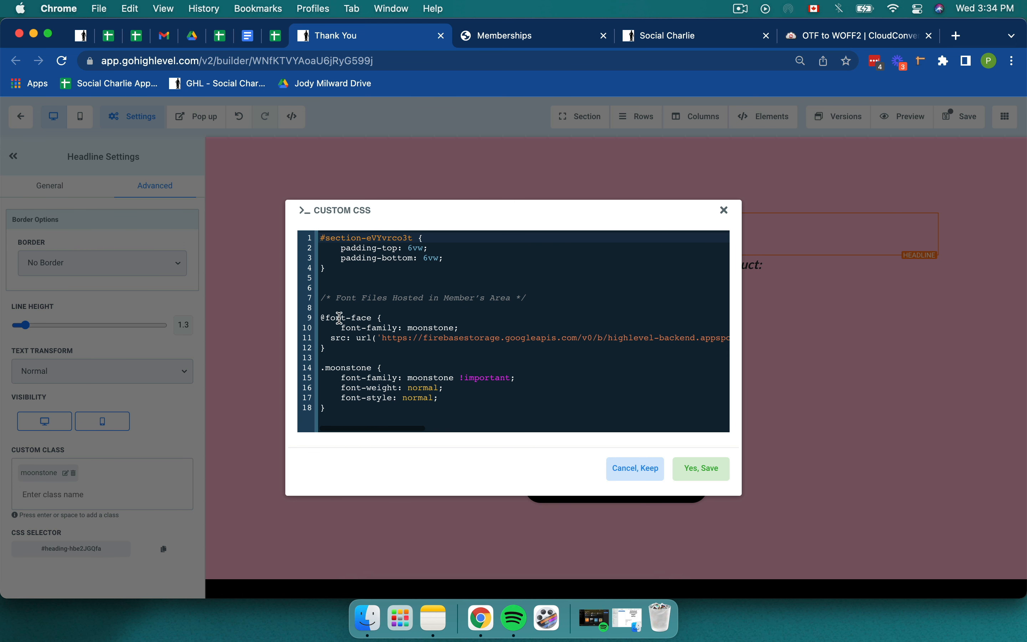
{"action": "left_click", "coordinate": [337, 425]}
{"action": "key", "text": "Return"}
{"action": "key", "text": "Return"}
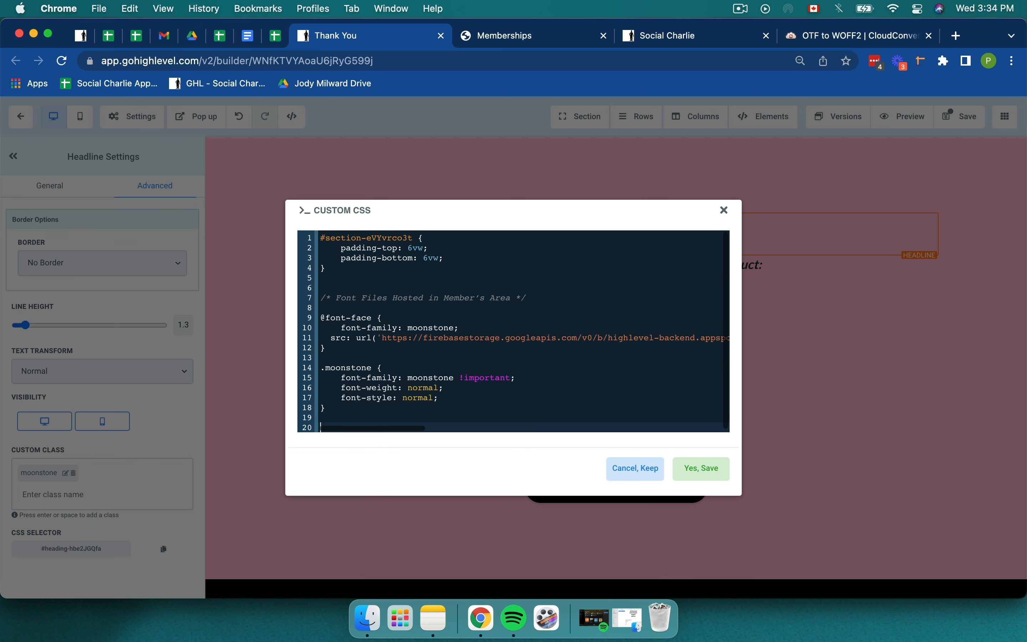
{"action": "key", "text": "super+v"}
{"action": "key", "text": "Return"}
{"action": "key", "text": "Return"}
{"action": "key", "text": "Return"}
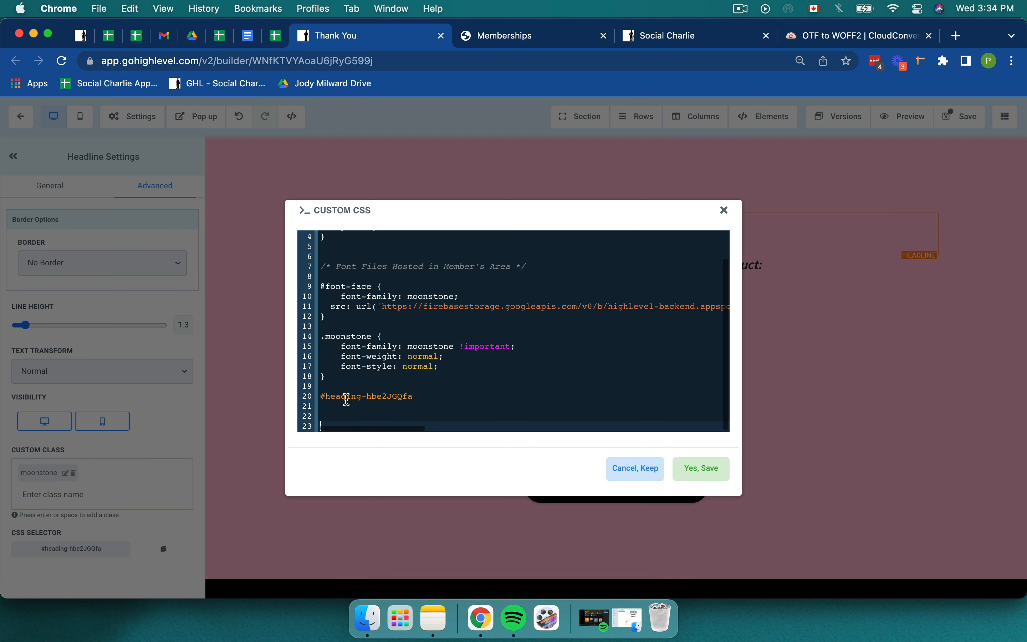
Step: Turn the pasted selector into an empty class rule, .heading-hbe2JGQfa { }, with blank lines between the braces
{"action": "left_click", "coordinate": [326, 399]}
{"action": "key", "text": "Delete"}
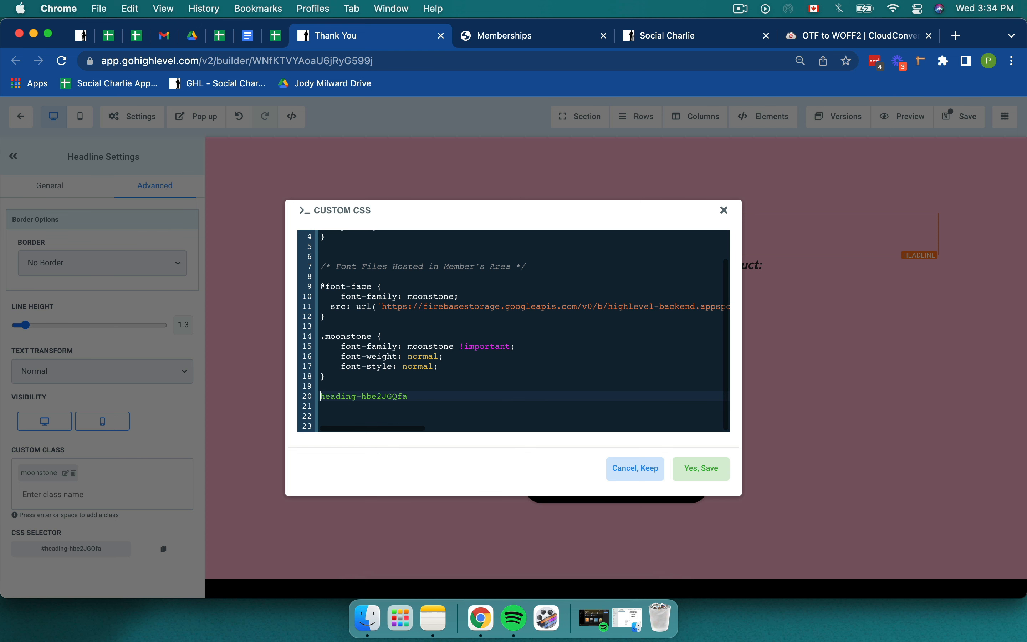
{"action": "type", "text": "."}
{"action": "left_click", "coordinate": [433, 399]}
{"action": "type", "text": "{}"}
{"action": "key", "text": "Return"}
{"action": "key", "text": "Return"}
{"action": "key", "text": "Return"}
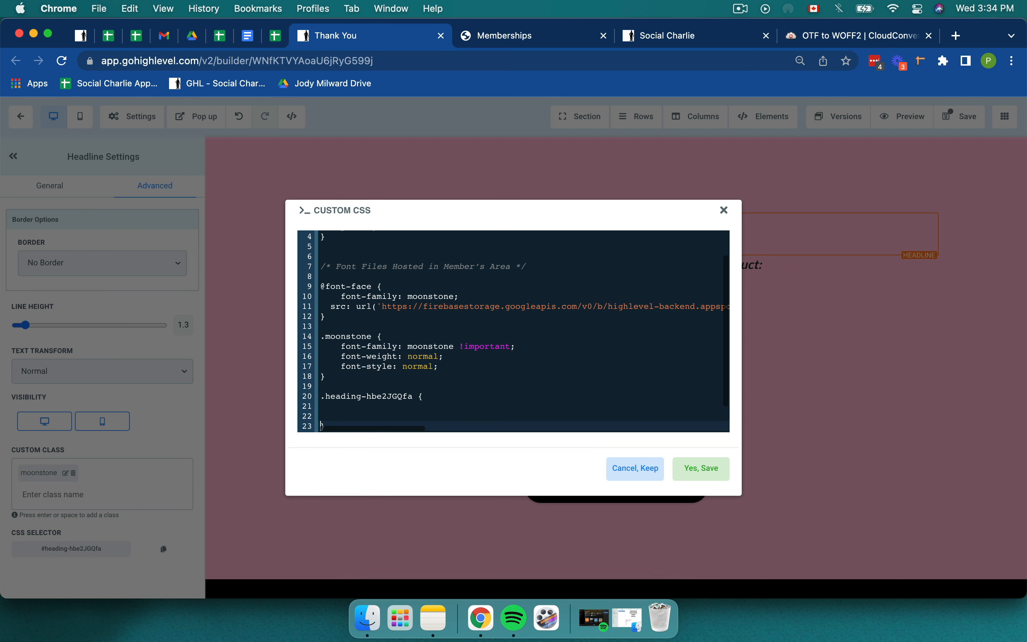
Step: Delete the empty .heading-hbe2JGQfa rule and save the custom CSS
{"action": "scroll", "coordinate": [415, 389], "scroll_direction": "down", "scroll_amount": 1}
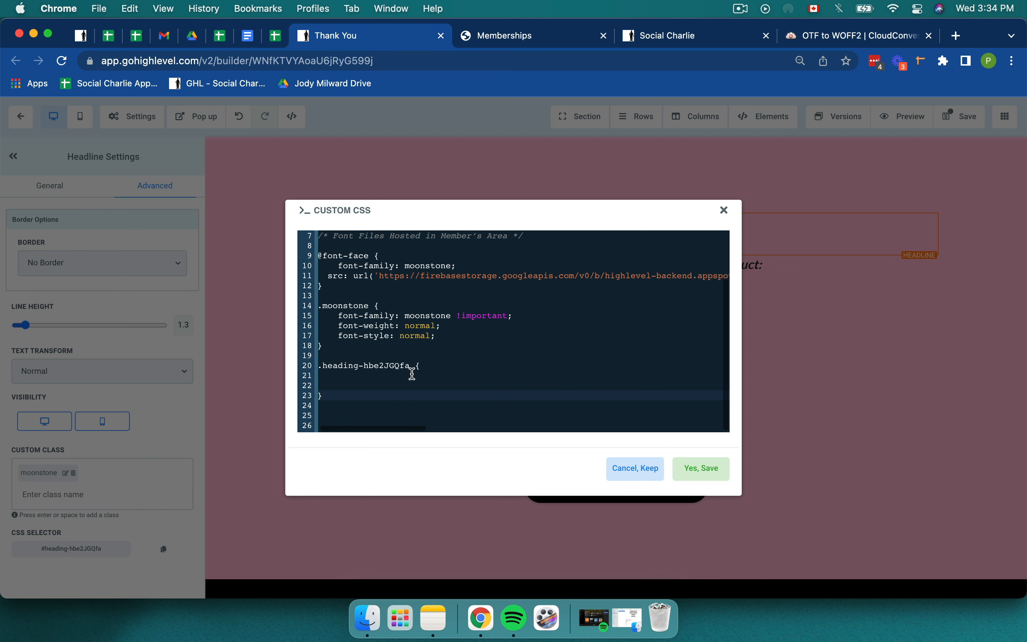
{"action": "left_click", "coordinate": [352, 406]}
{"action": "left_click_drag", "start_coordinate": [352, 405], "coordinate": [323, 365]}
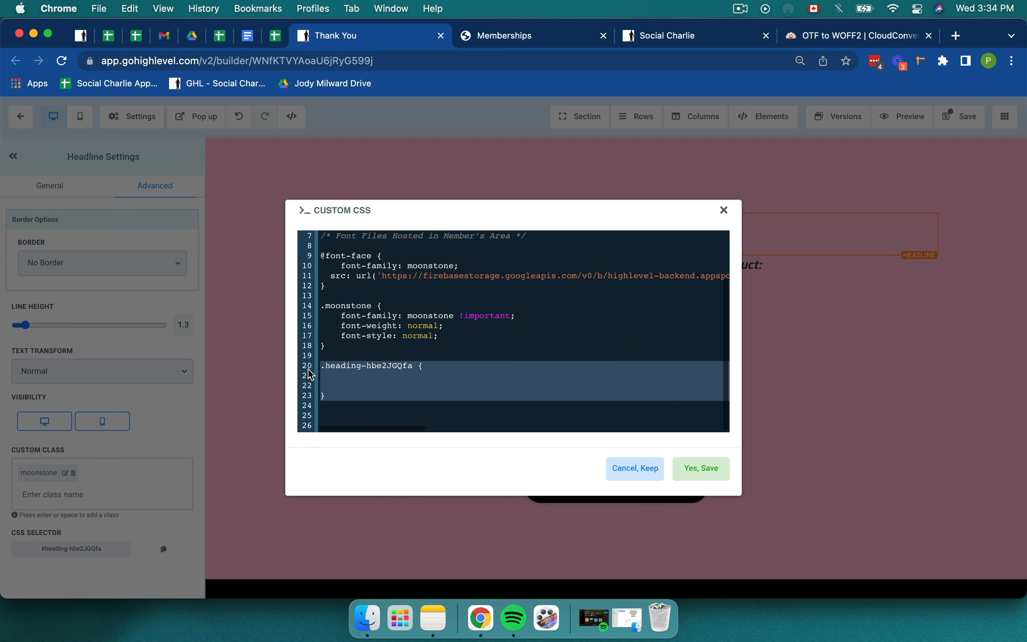
{"action": "key", "text": "BackSpace"}
{"action": "left_click", "coordinate": [700, 471]}
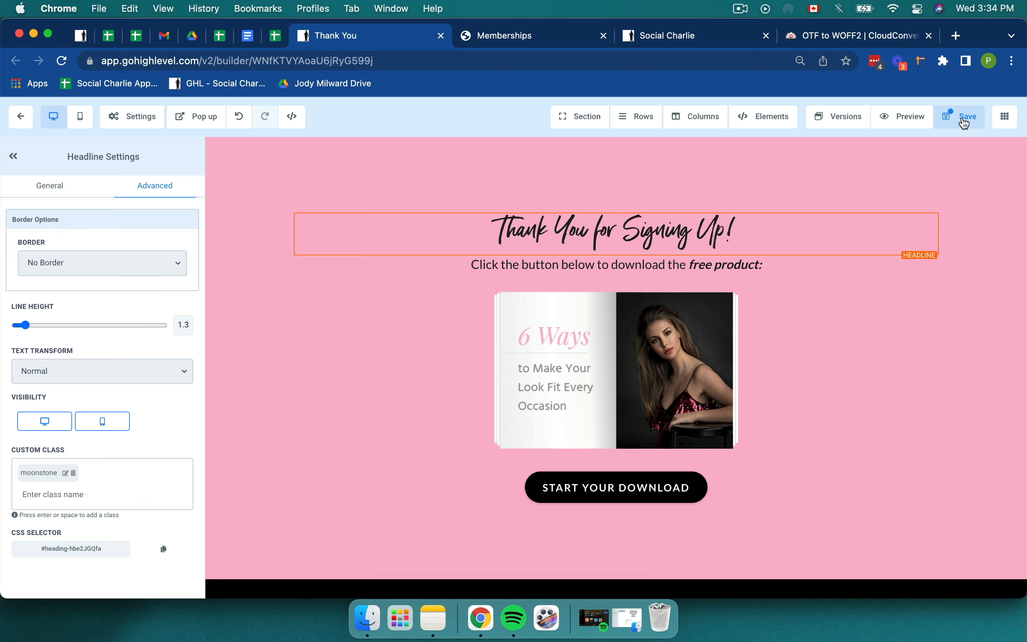
Step: Save the Thank You page and dismiss the SEO meta data without updating it
{"action": "left_click", "coordinate": [964, 122]}
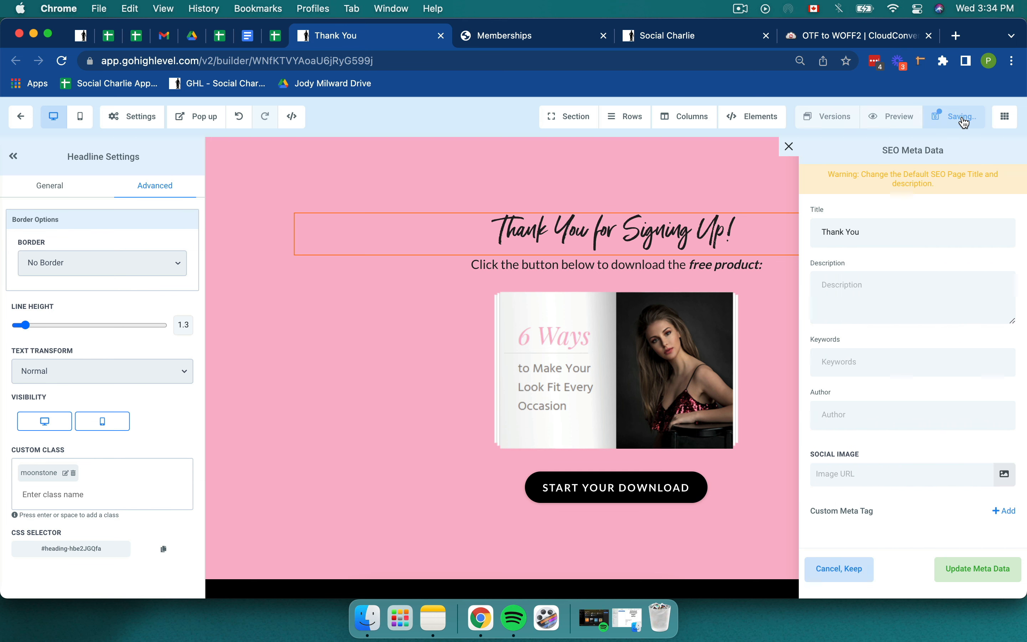
{"action": "left_click", "coordinate": [789, 146]}
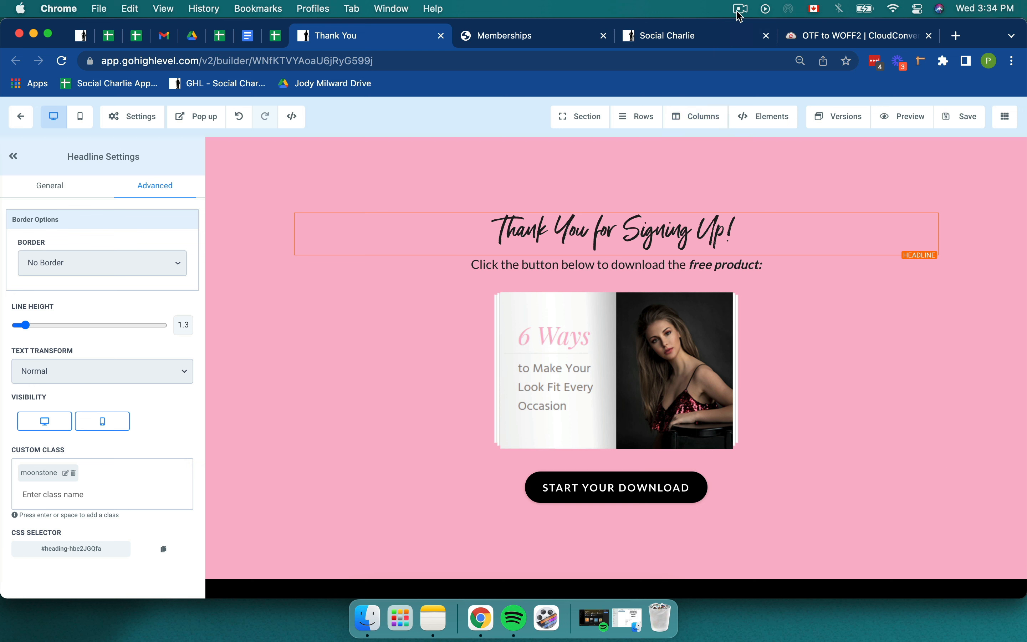